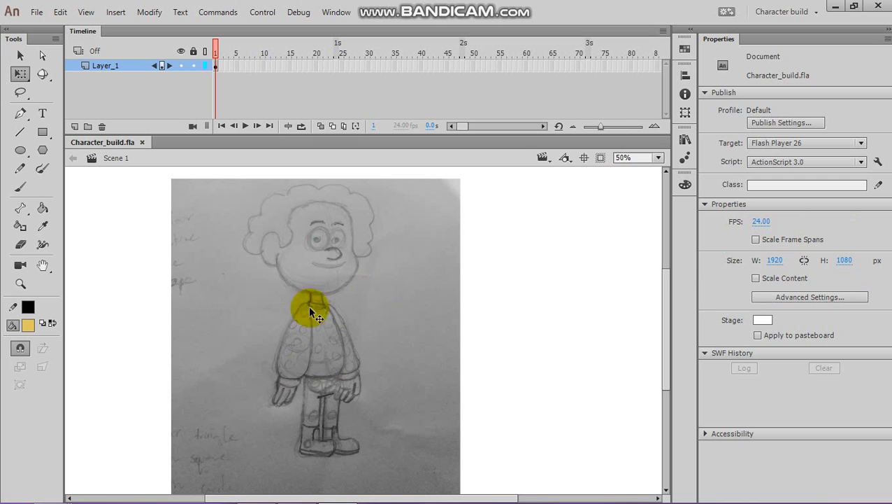
Rename the layer holding the character sketch to "ref"
click(242, 265)
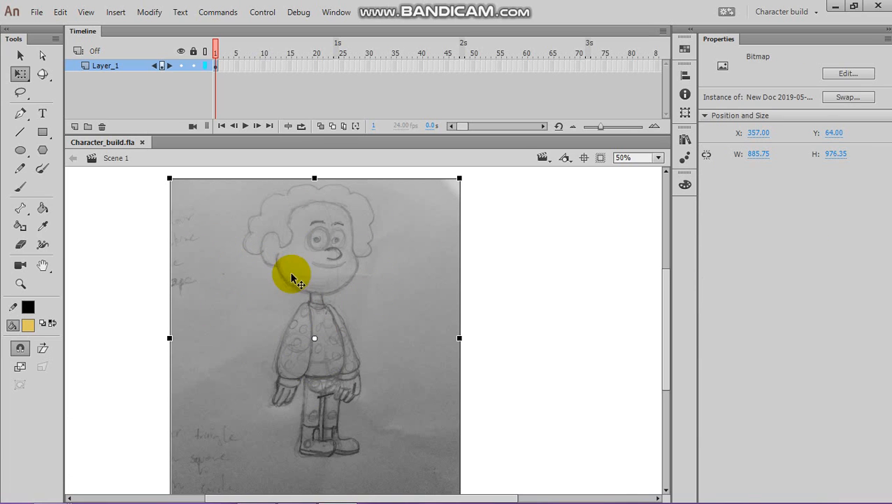
double_click(112, 65)
key(BackSpace)
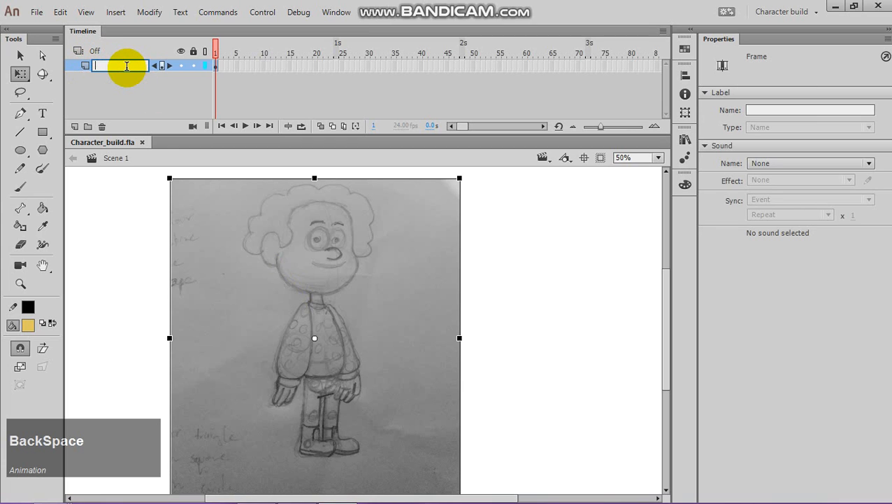
text(re)
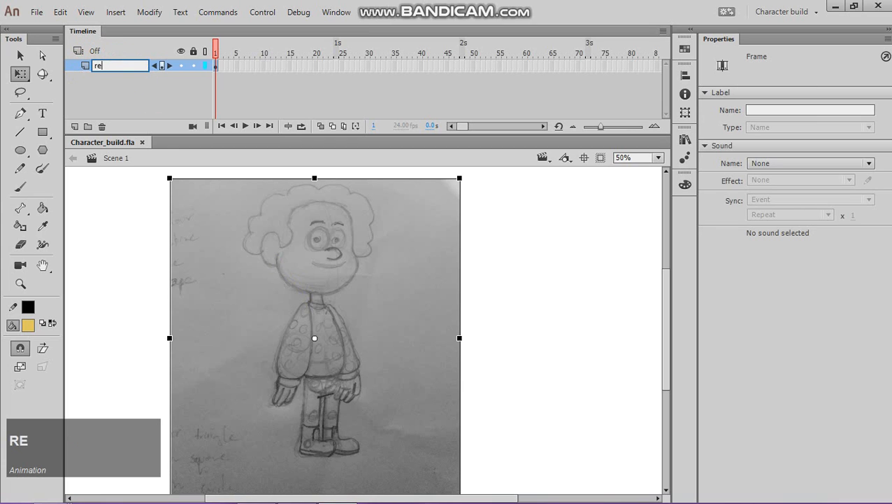
text(f)
click(143, 234)
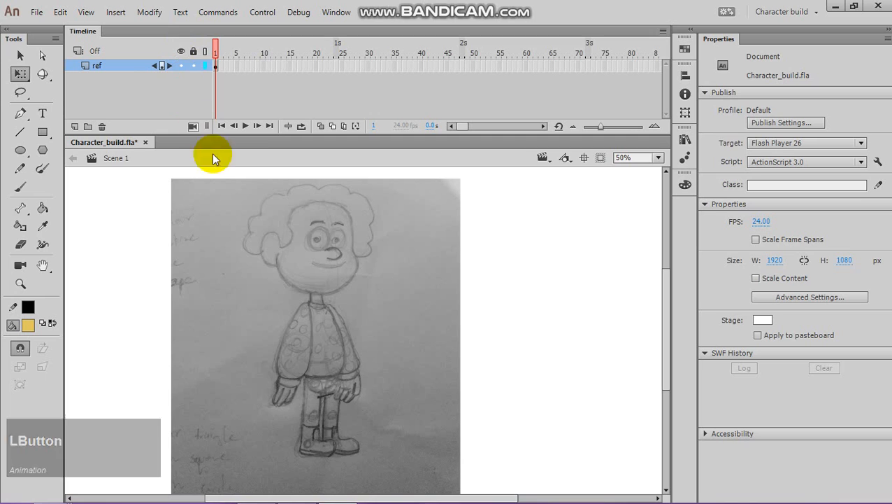
Convert the character sketch bitmap to a Movie Clip symbol named "reference"
click(276, 256)
scroll(285, 349, down, 3)
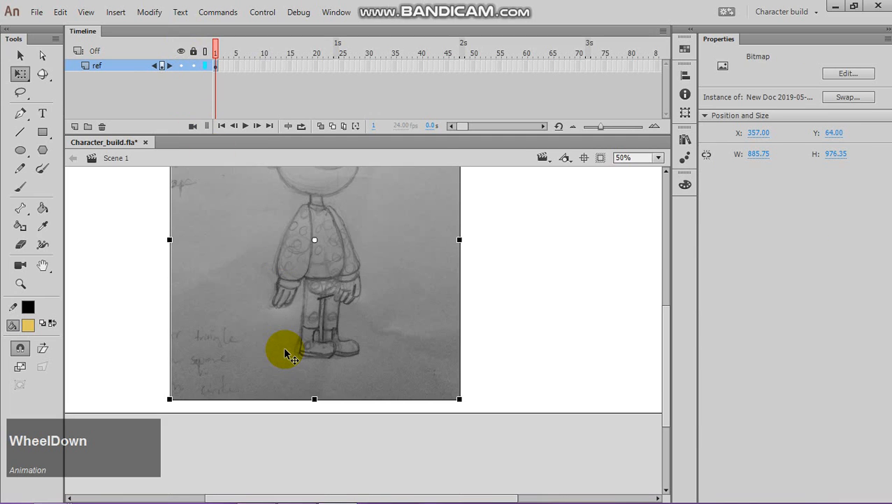
scroll(285, 350, up, 3)
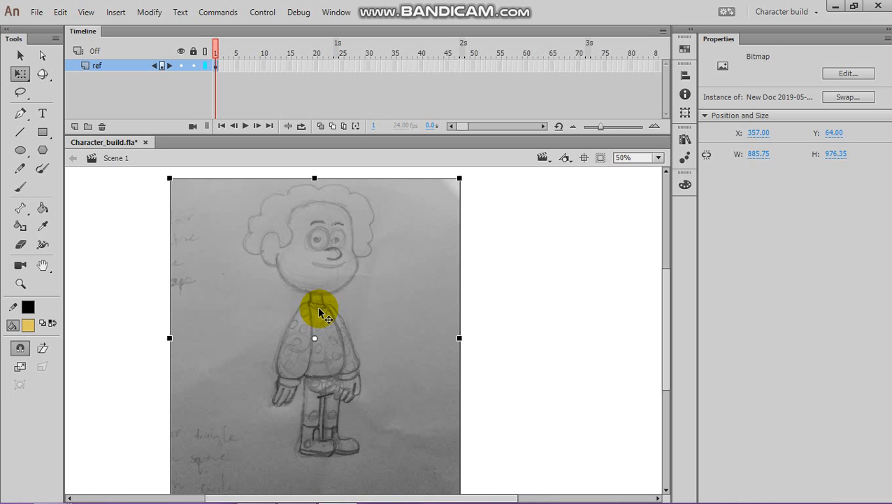
right_click(342, 274)
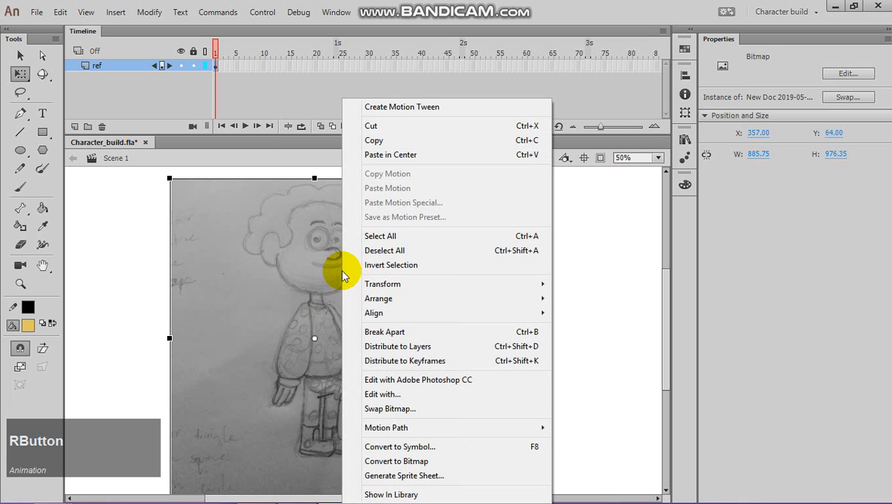
right_click(316, 250)
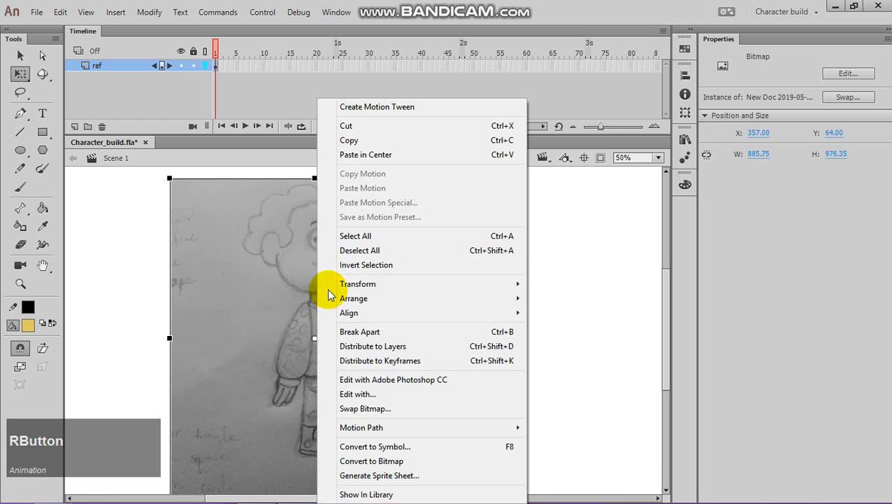
click(385, 447)
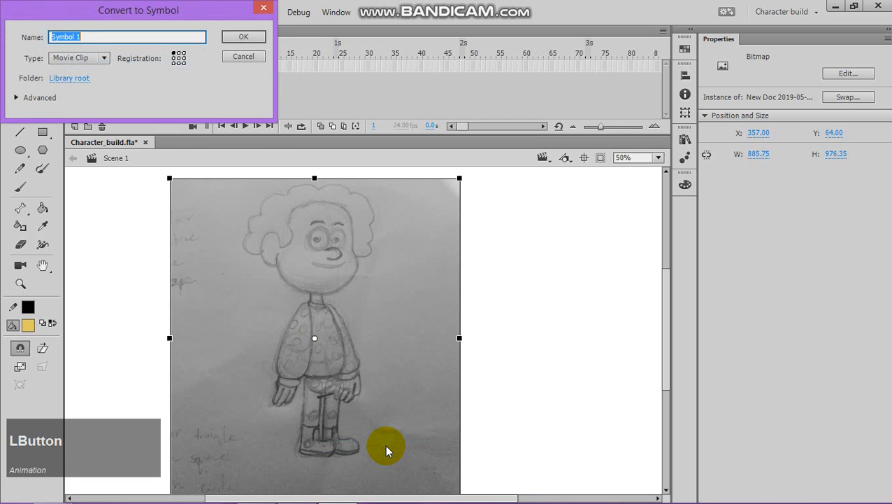
click(85, 37)
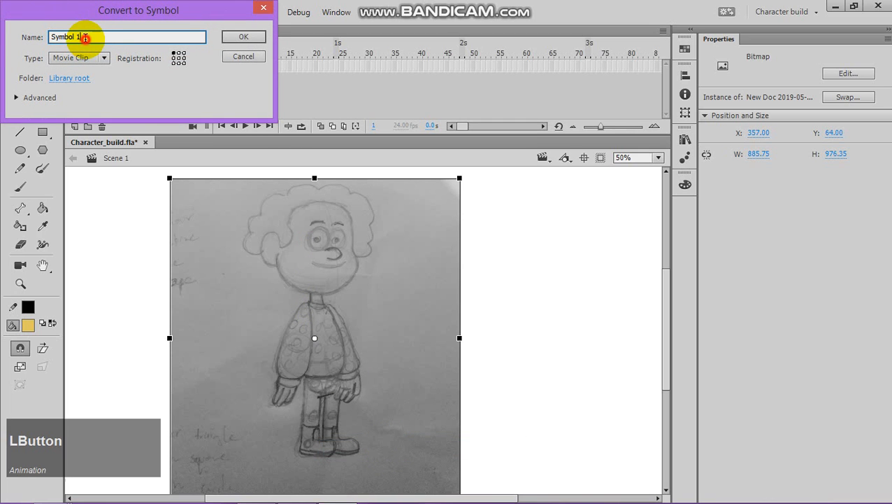
key(BackSpace)
key(BackSpace)
key(BackSpace)
key(BackSpace)
key(BackSpace)
key(BackSpace)
key(BackSpace)
key(BackSpace)
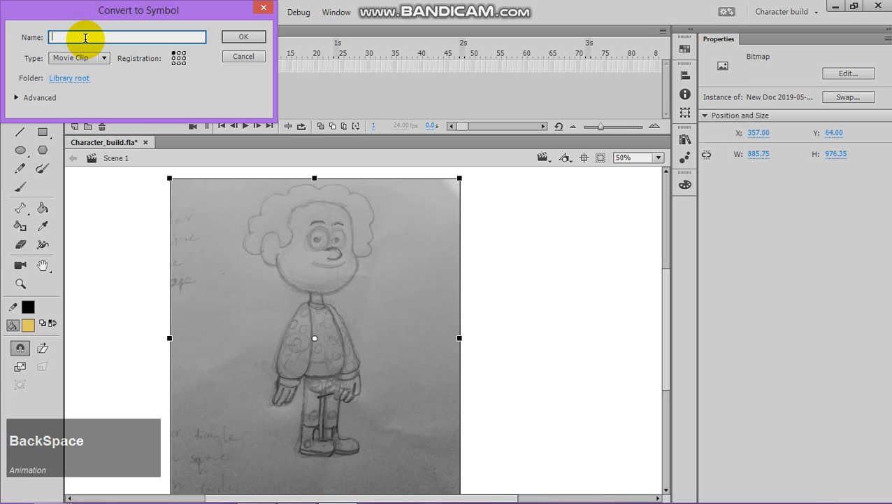
text(ref)
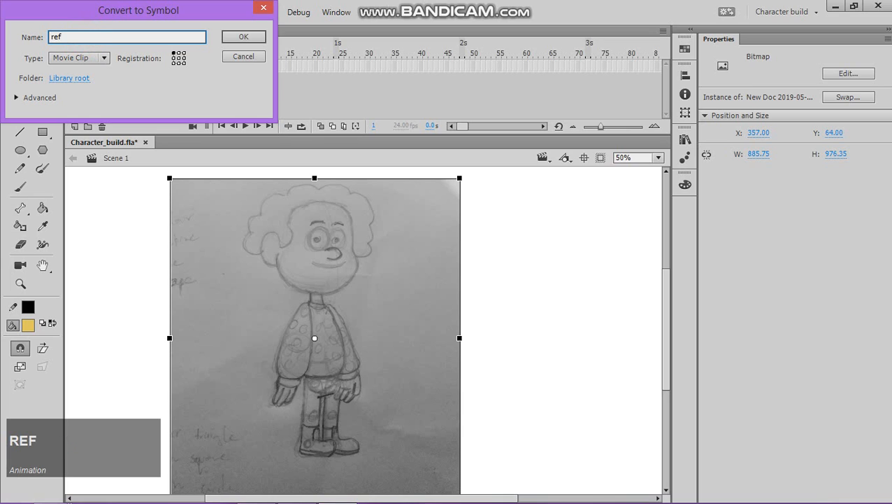
text(erence)
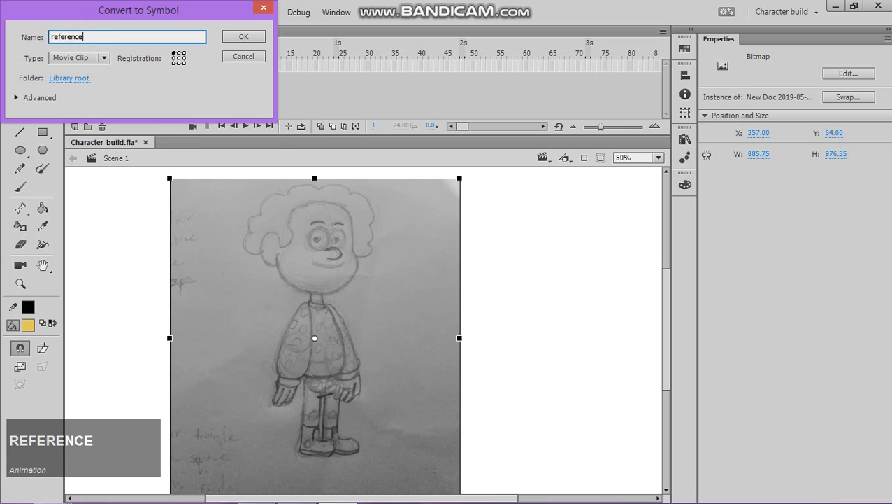
click(235, 36)
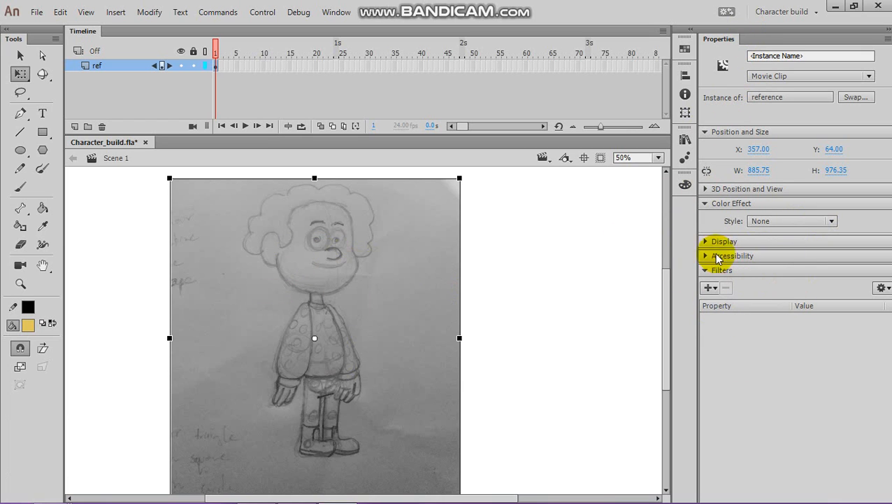
Apply an Alpha color effect of 45% to the reference symbol to fade the sketch
click(705, 205)
click(705, 204)
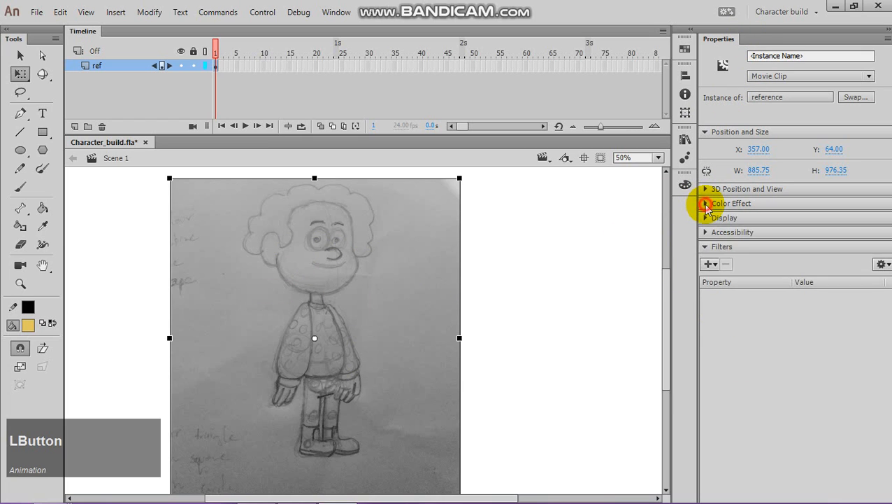
click(706, 204)
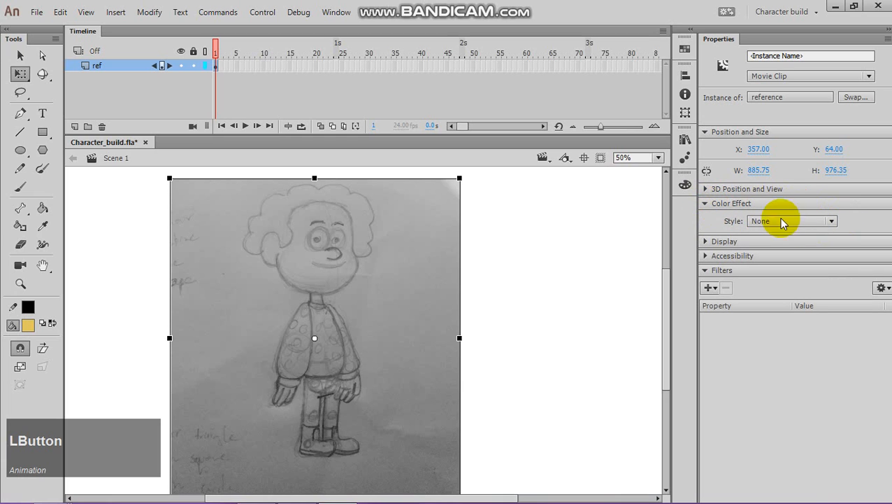
click(829, 221)
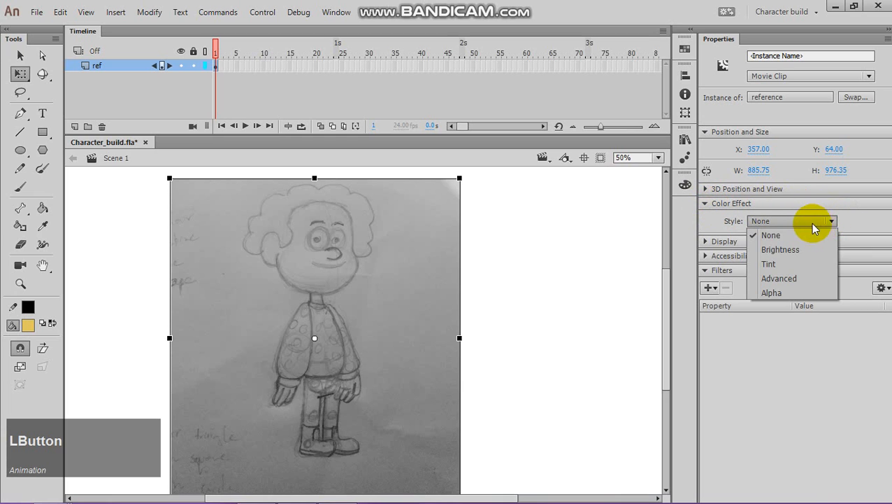
click(778, 292)
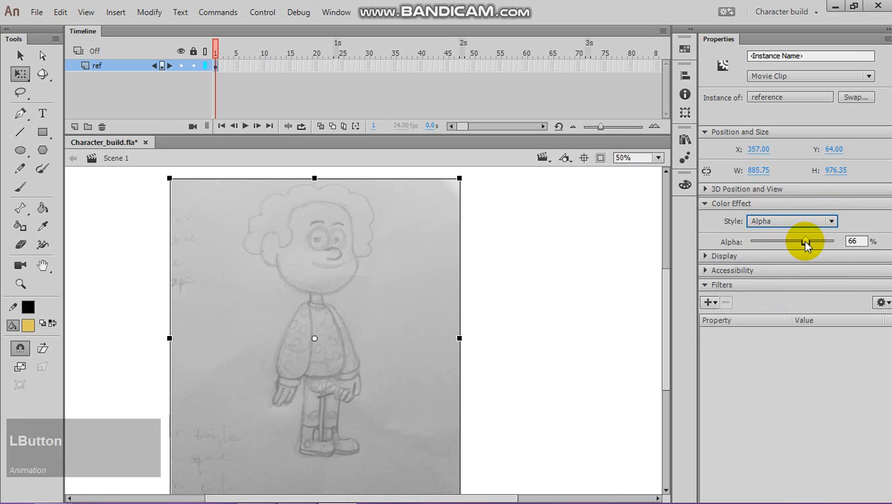
mouse_move(805, 241)
mouse_down()
mouse_move(768, 241)
mouse_move(831, 241)
mouse_move(788, 241)
mouse_up()
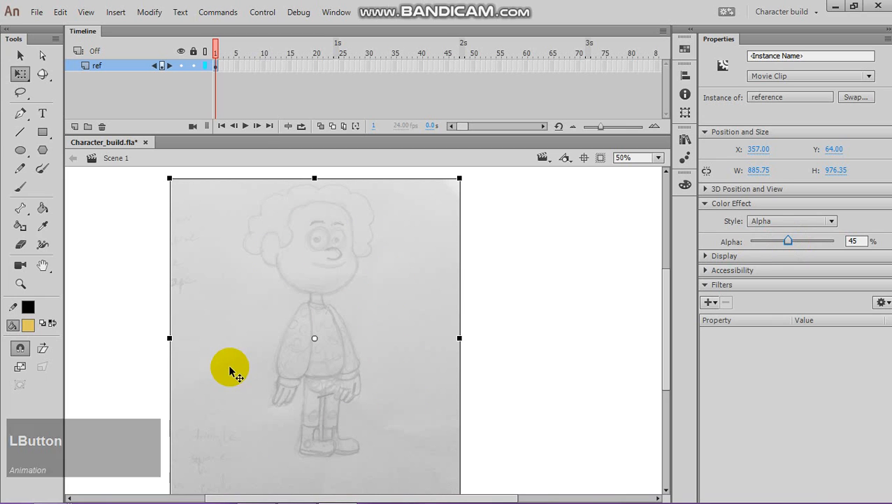
click(142, 252)
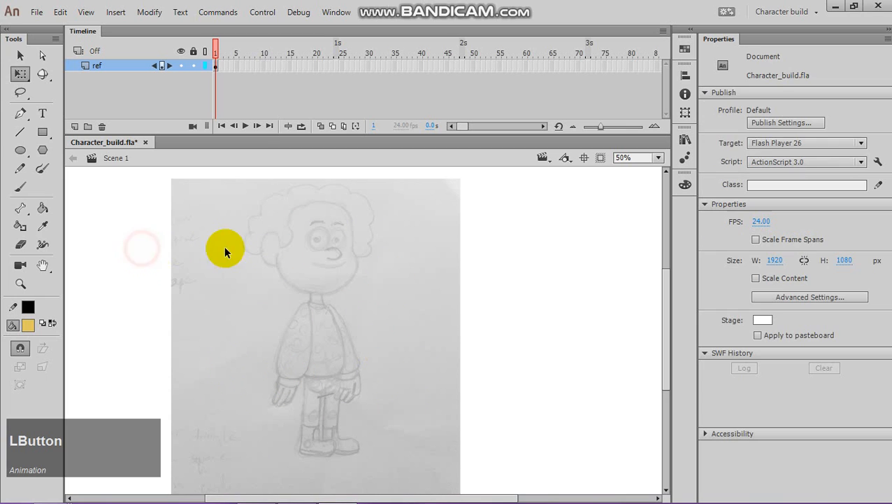
Lock the ref layer
scroll(333, 352, down, 3)
scroll(328, 354, up, 3)
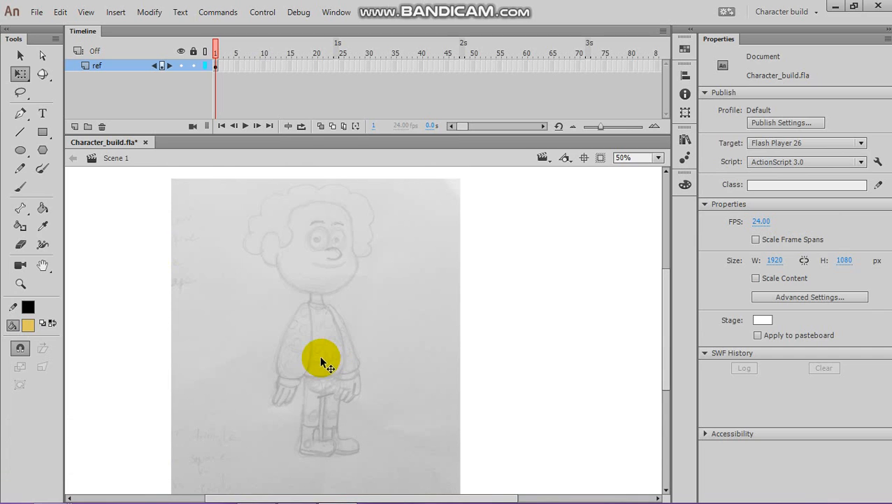
click(193, 65)
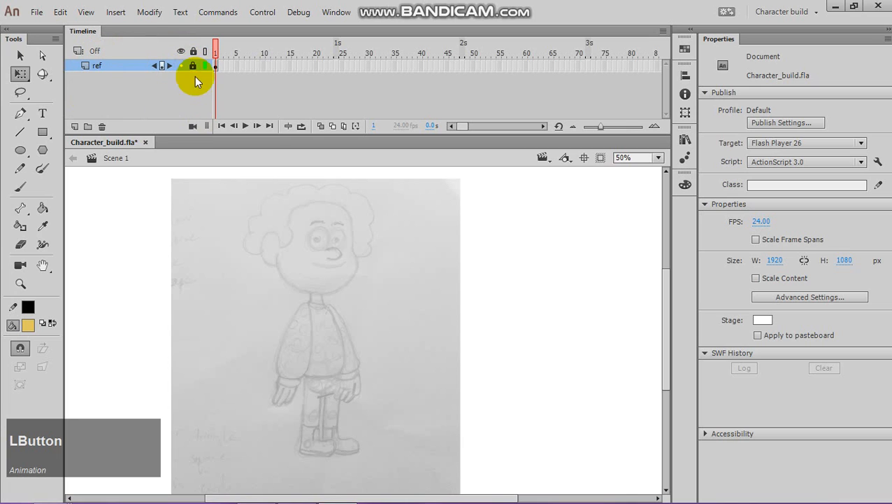
Add a new layer above ref, name it "headshape", and make its first frame active
click(74, 127)
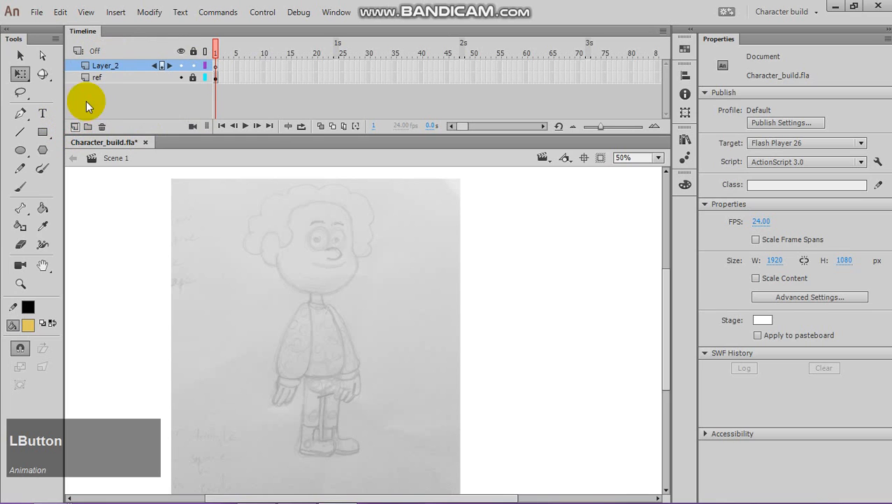
click(116, 65)
double_click(116, 65)
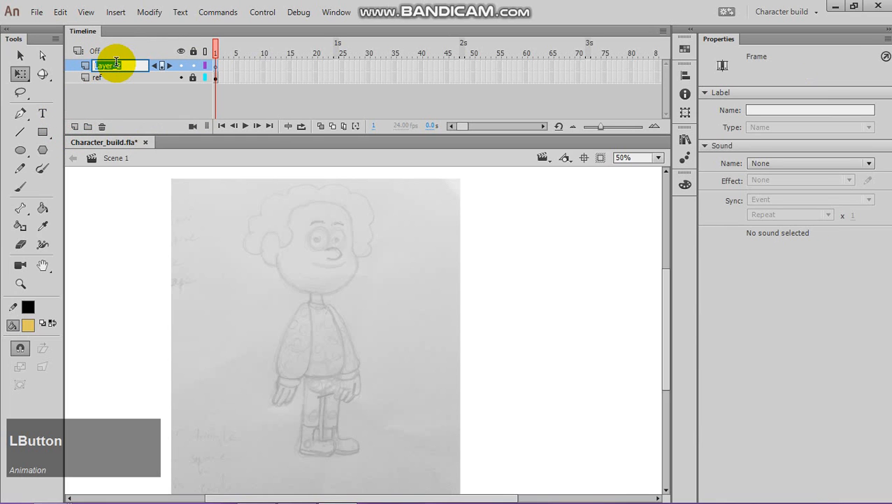
key(BackSpace)
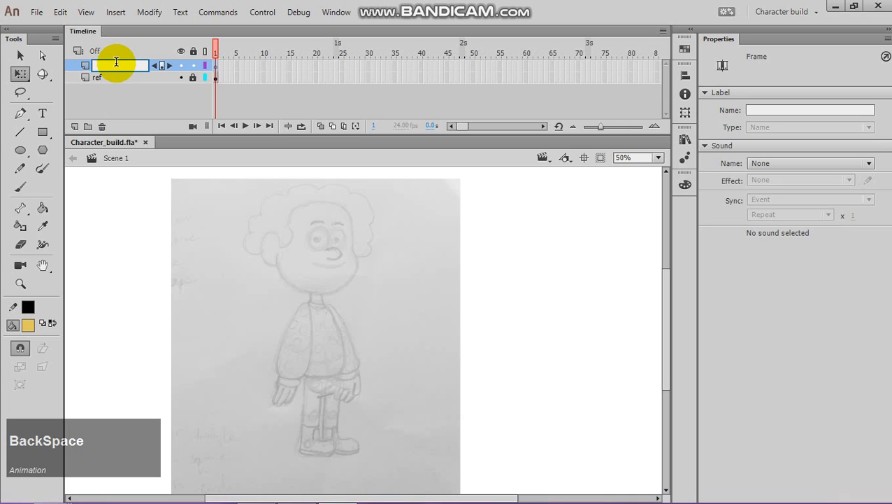
text(headsha)
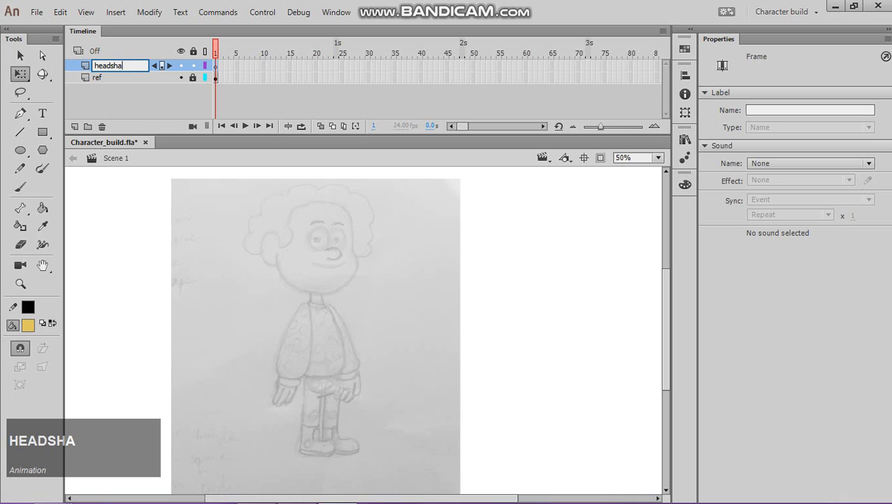
text(pe)
click(155, 89)
click(217, 65)
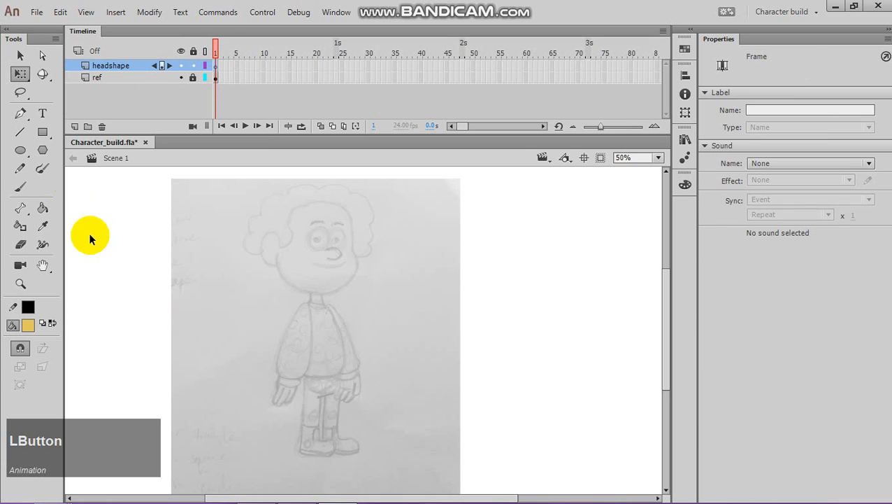
click(19, 58)
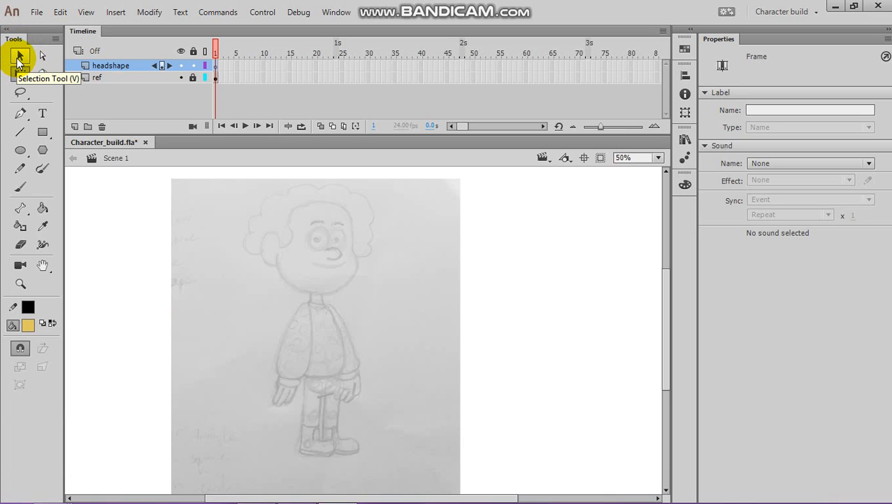
click(21, 73)
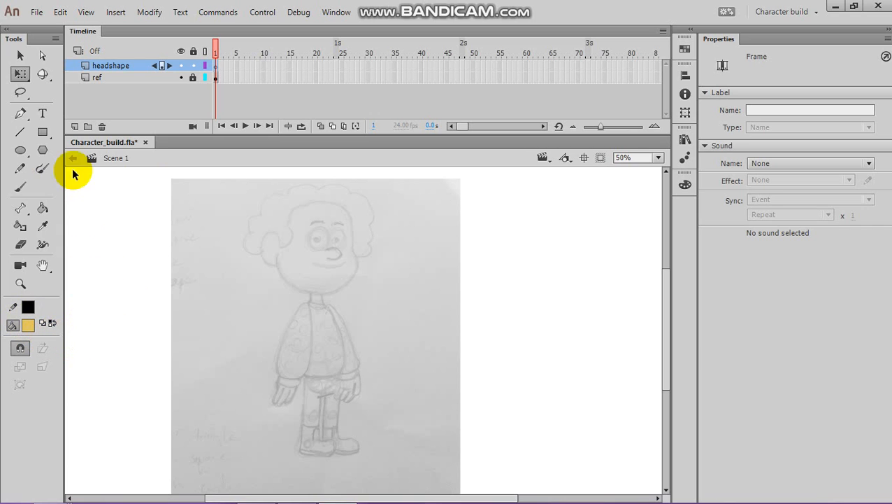
Draw a yellow-orange filled rectangle without a stroke over the sketched head on the headshape layer, leaving it deselected
click(43, 131)
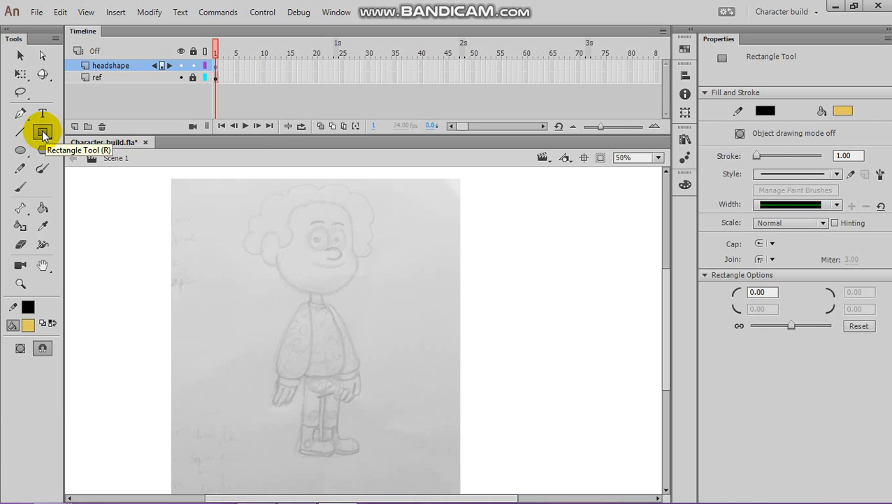
click(27, 307)
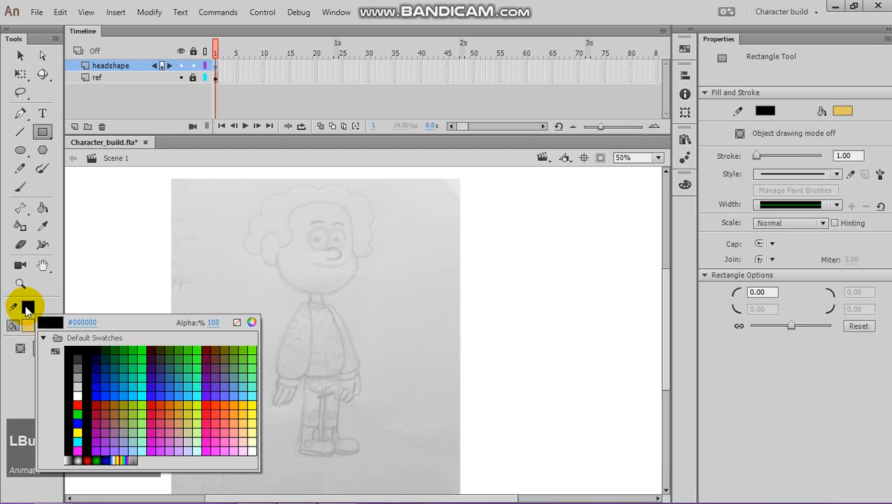
click(237, 322)
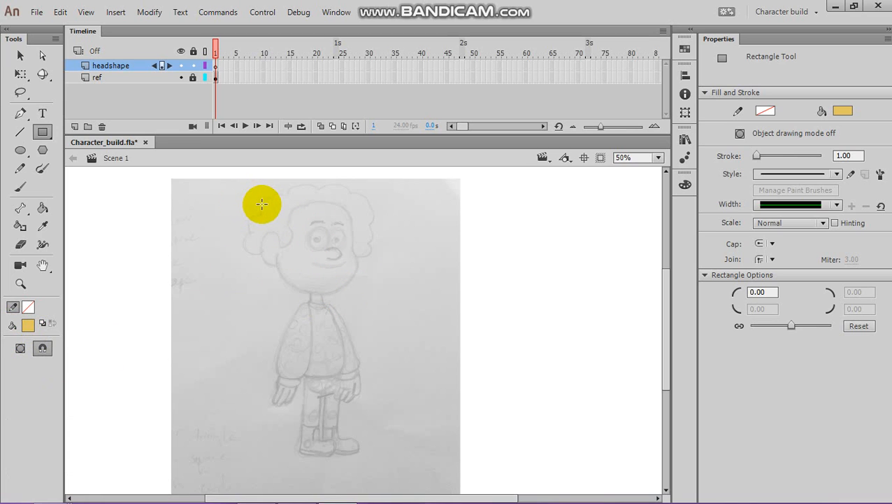
drag(262, 203, 376, 293)
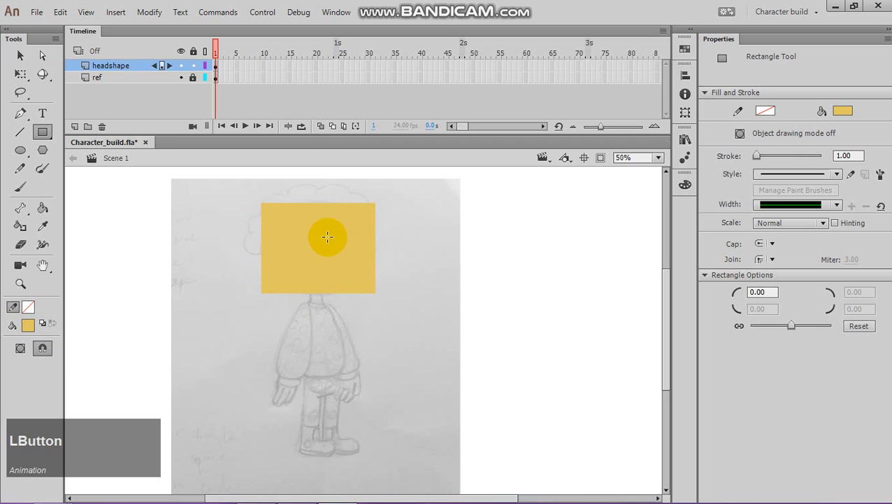
click(20, 55)
click(203, 219)
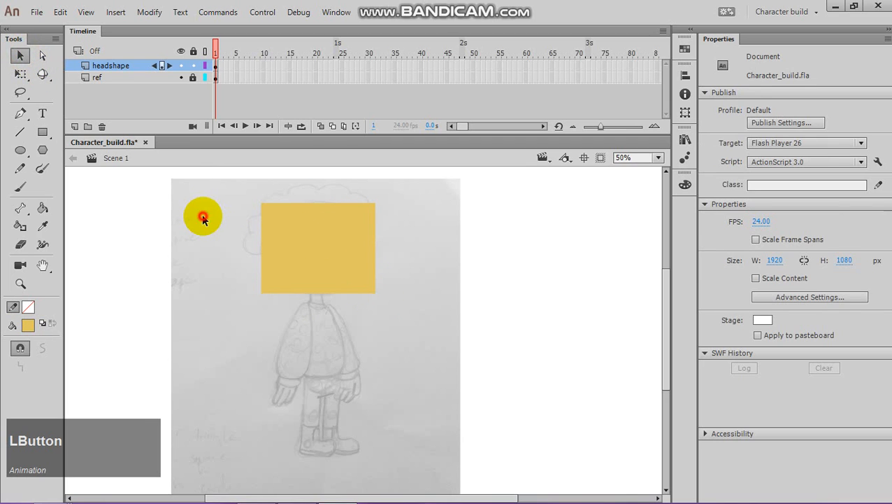
click(325, 243)
click(423, 242)
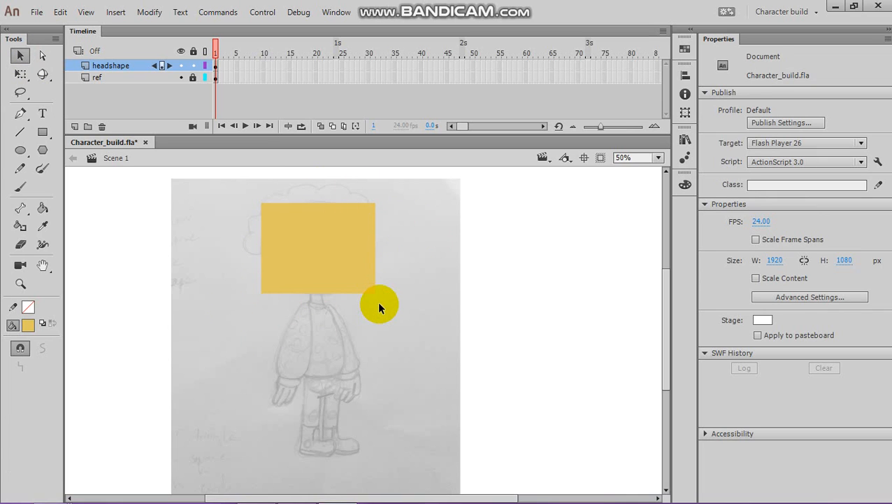
Lower the fill alpha of the rectangle over the head to about 63% so the sketch shows through, leaving it deselected
click(331, 242)
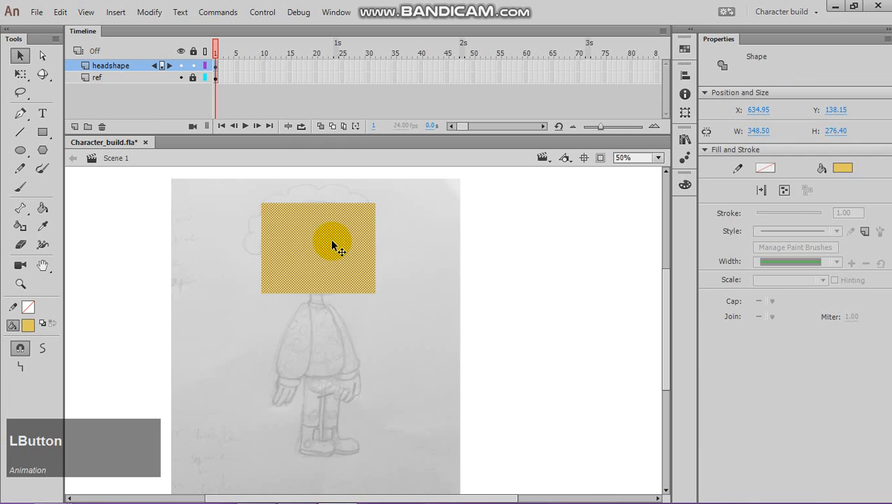
click(843, 168)
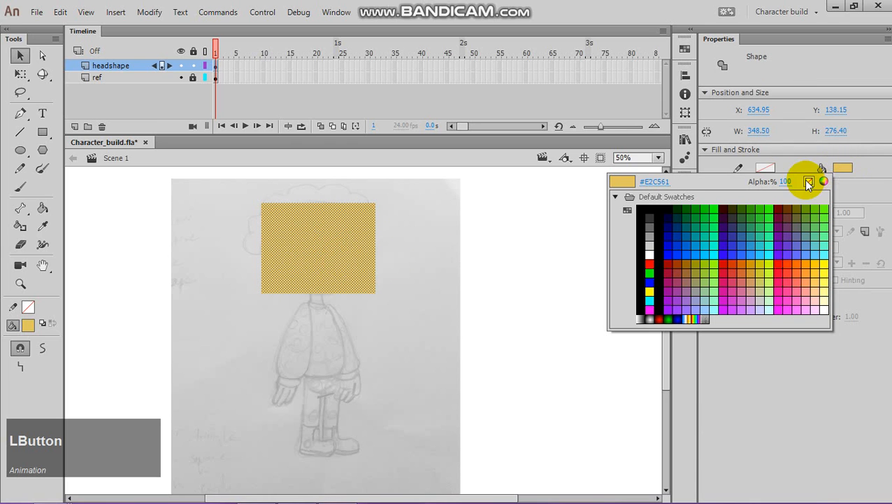
drag(786, 182, 768, 182)
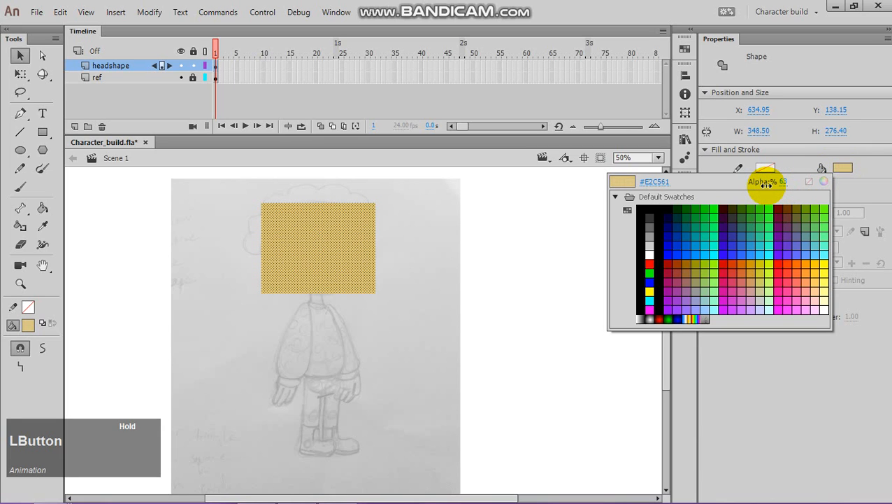
drag(767, 184, 767, 185)
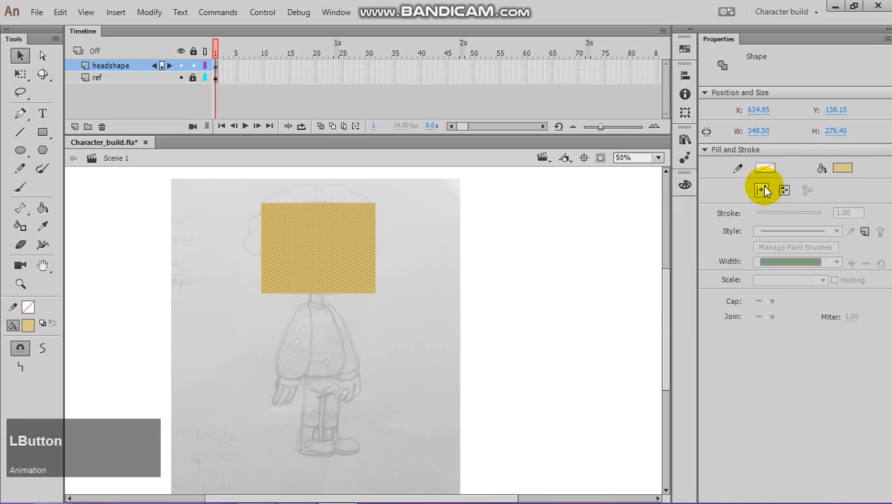
click(399, 229)
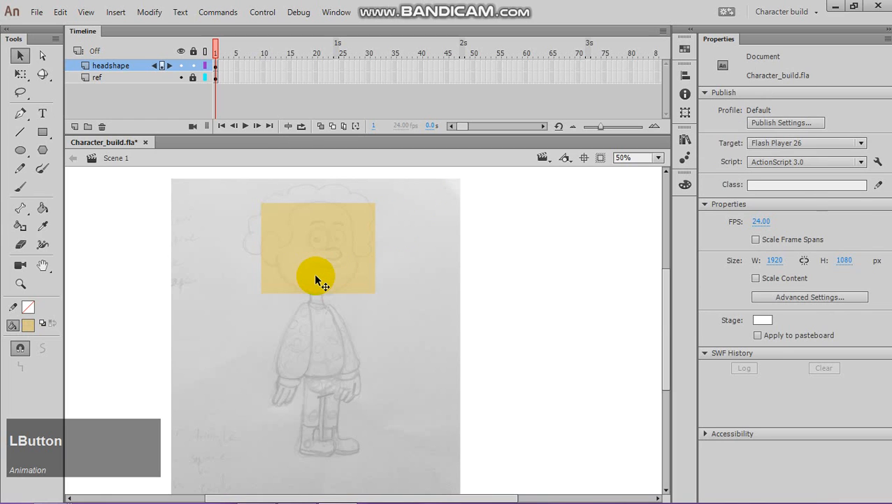
Bend the top edge of the head rectangle slightly upward with the Selection tool
key(ctrl+equal)
key(ctrl+equal)
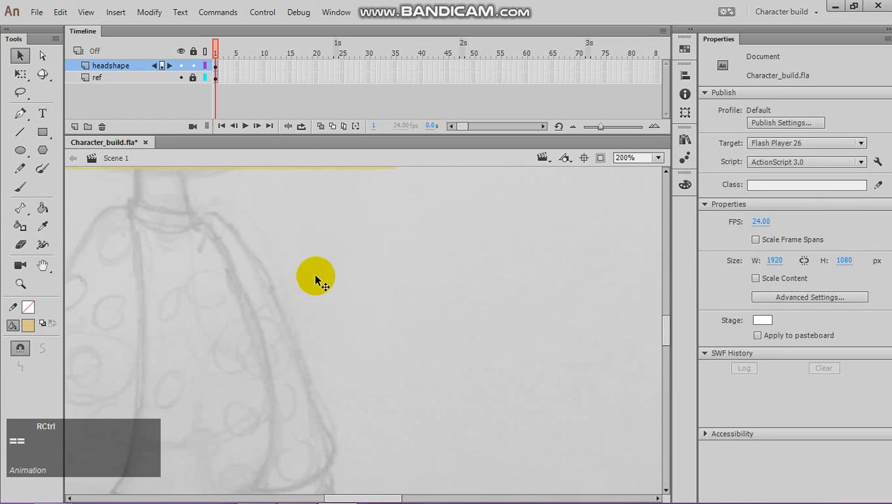
key(space)
drag(241, 269, 415, 487)
key(space)
drag(313, 257, 388, 413)
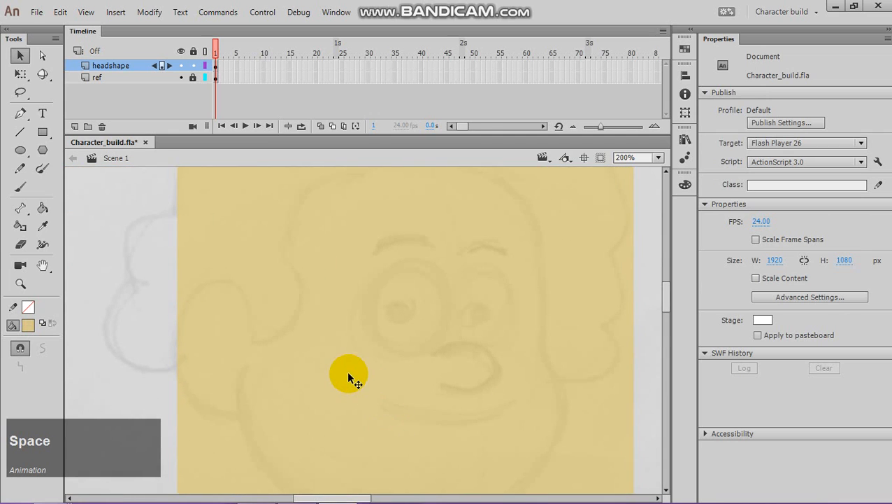
key(ctrl+minus)
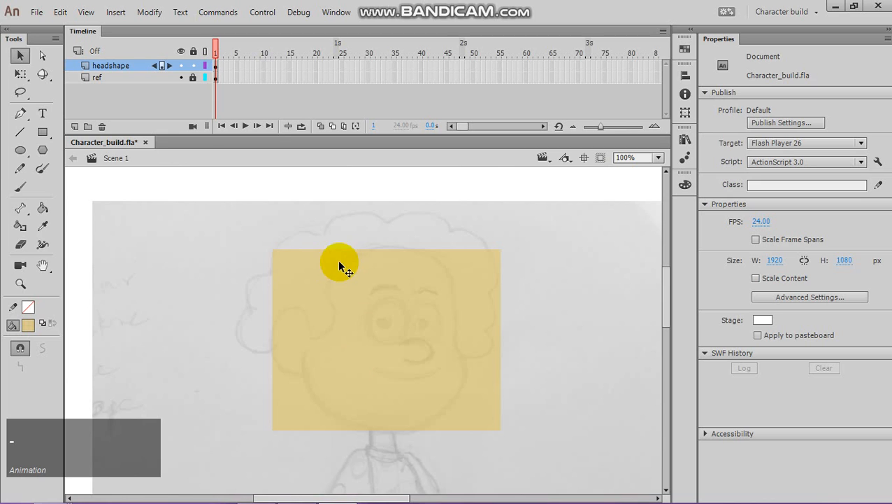
click(20, 55)
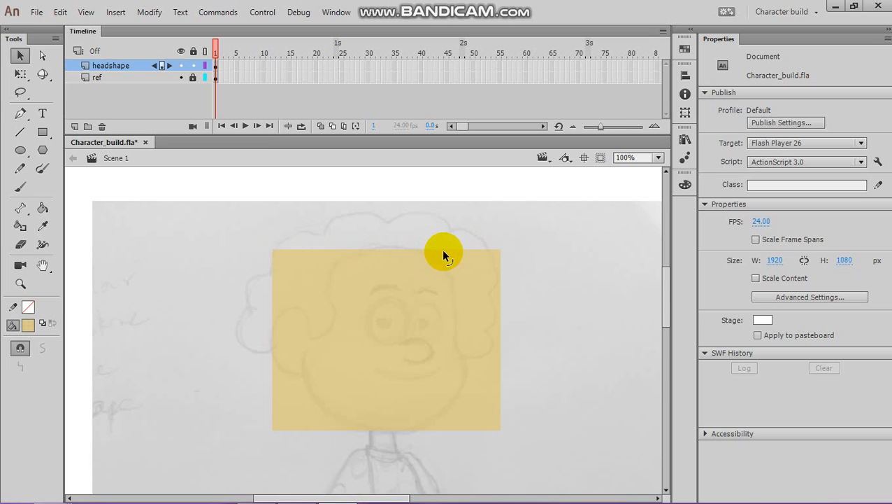
mouse_move(394, 249)
mouse_down()
mouse_move(388, 233)
mouse_move(386, 247)
mouse_up()
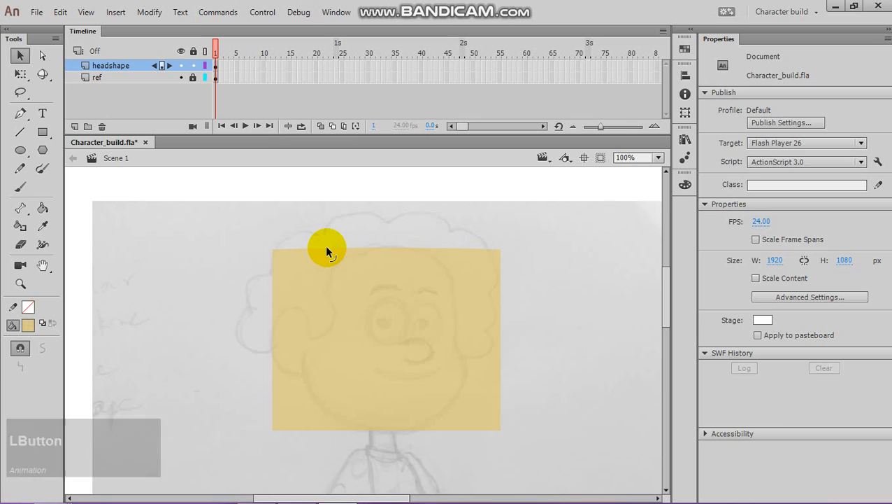
key(alt)
mouse_move(326, 247)
mouse_down()
mouse_move(328, 277)
mouse_move(329, 248)
mouse_up()
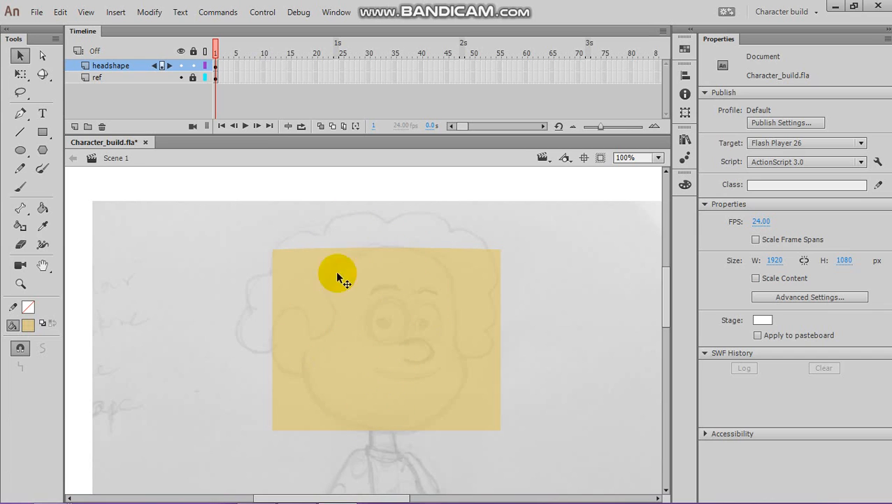
Move the head shape up and to the left to about X 613.90, Y 96.15, and deselect it
click(17, 56)
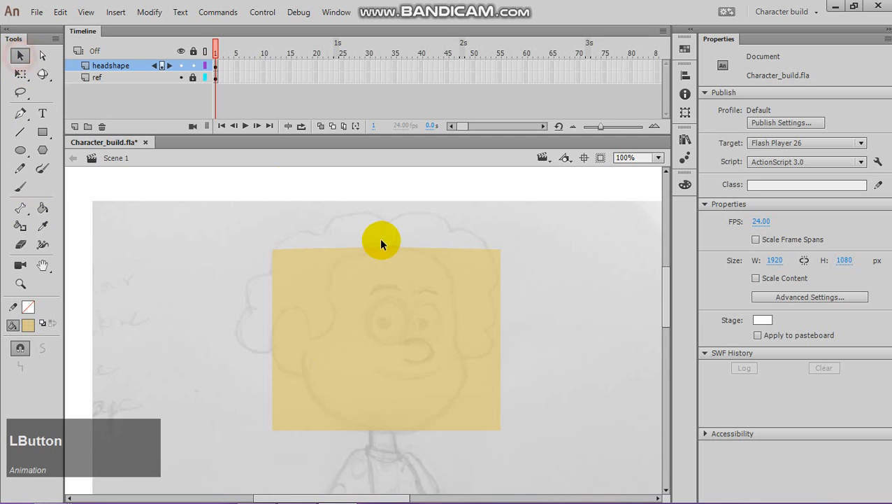
click(386, 322)
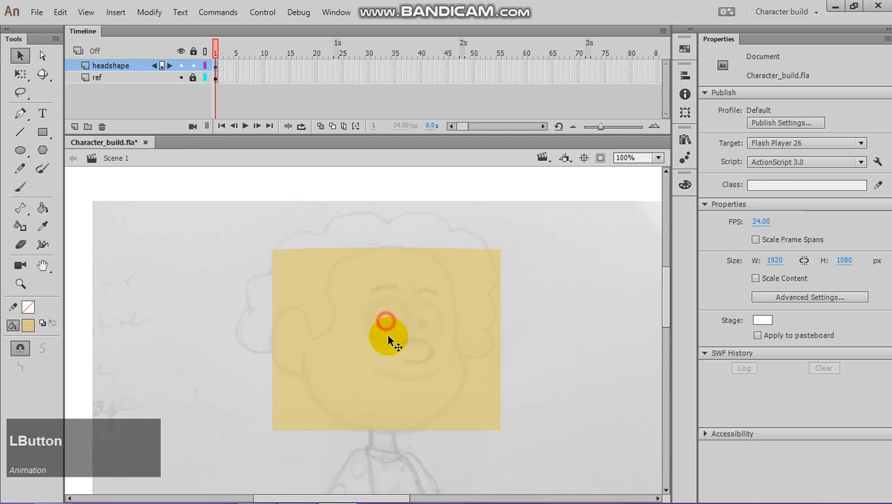
drag(389, 336, 379, 310)
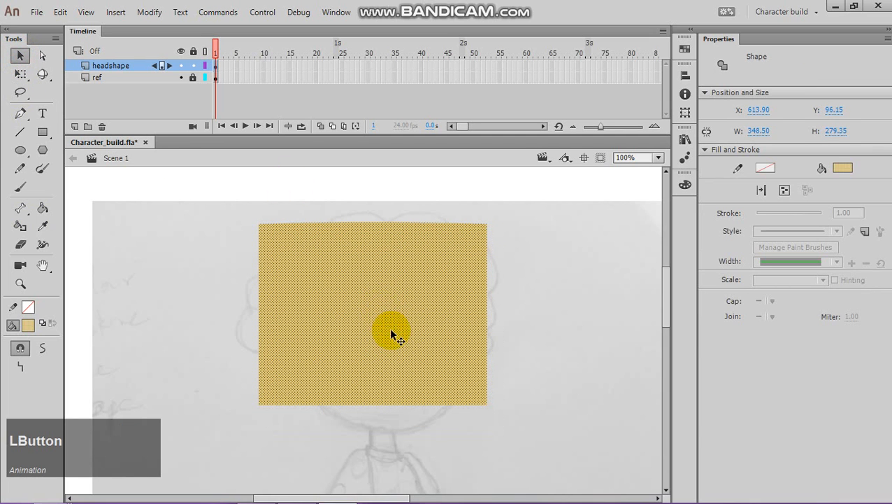
click(513, 311)
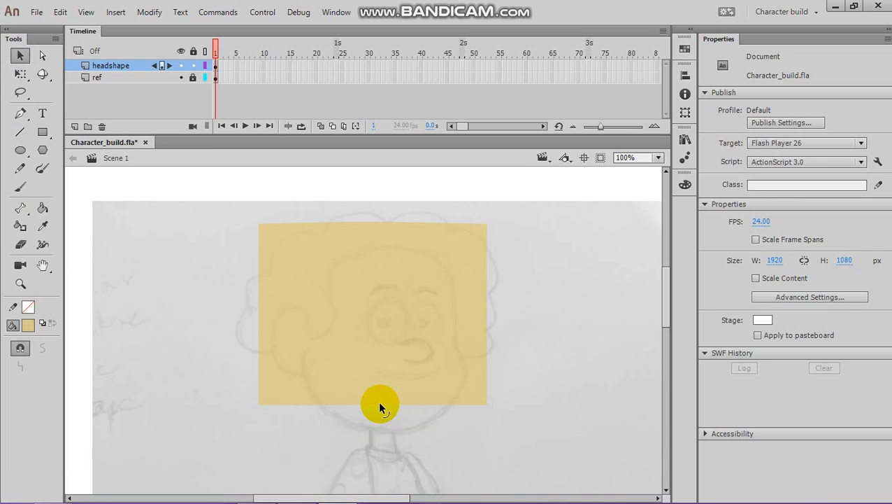
Curve the shape's bottom edge down to the chin, and pull its lower-left corner and edges onto the outline of the ear
drag(382, 403, 399, 432)
key(ctrl+equal)
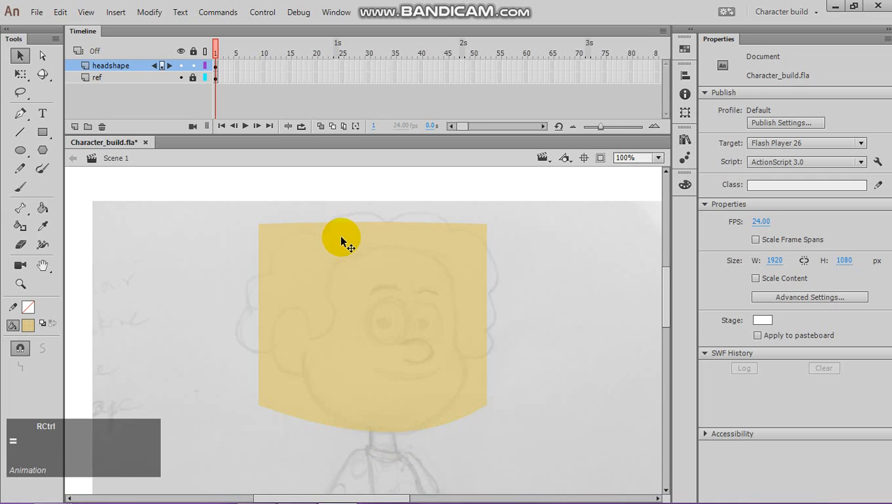
key(space)
drag(197, 289, 350, 253)
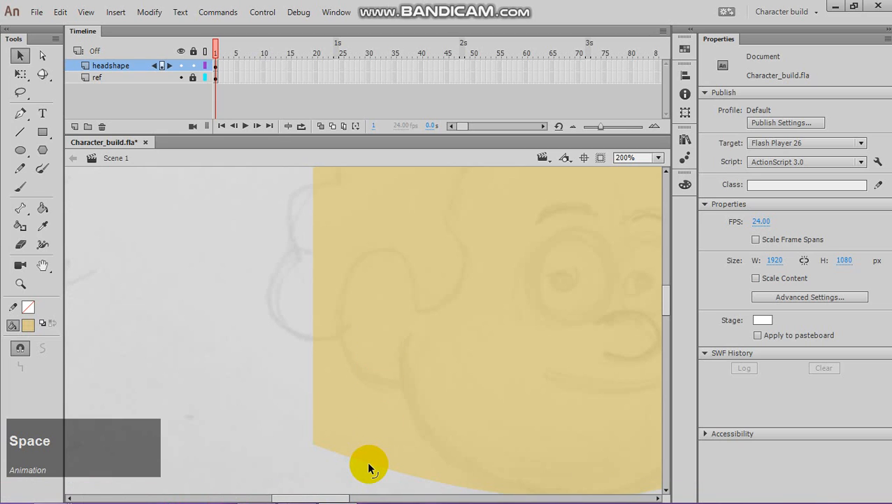
drag(369, 464, 400, 389)
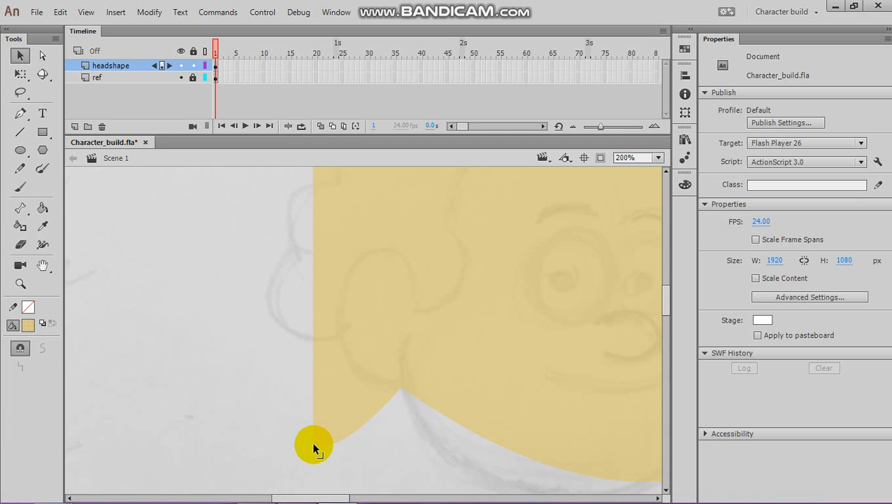
drag(314, 443, 340, 336)
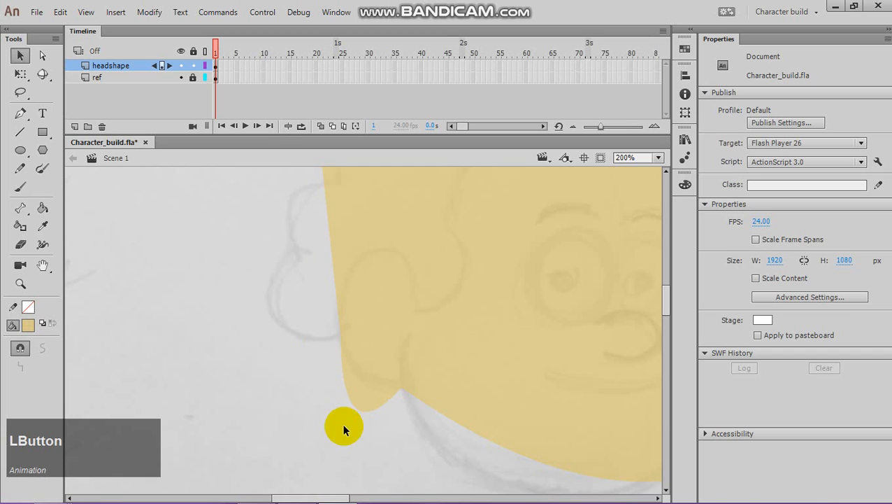
drag(356, 414, 367, 386)
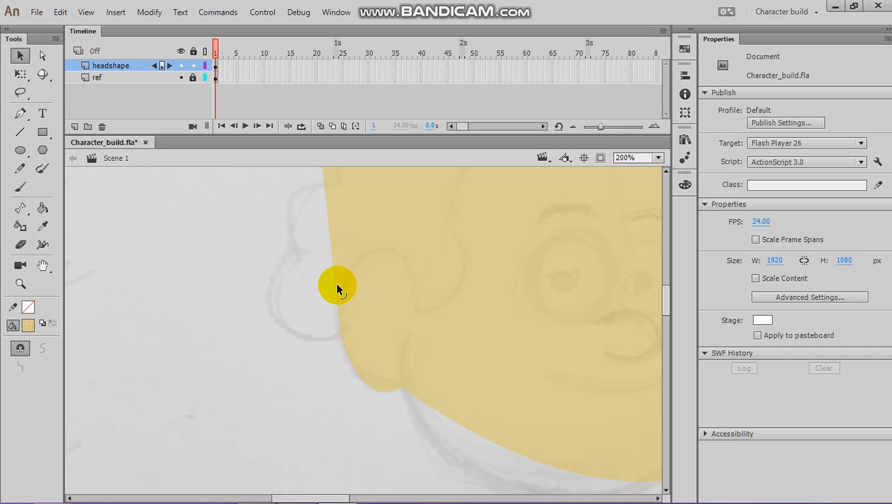
Pull the left edge outward from above the ear to trace the bottom of the lowest hair curl
drag(336, 285, 302, 340)
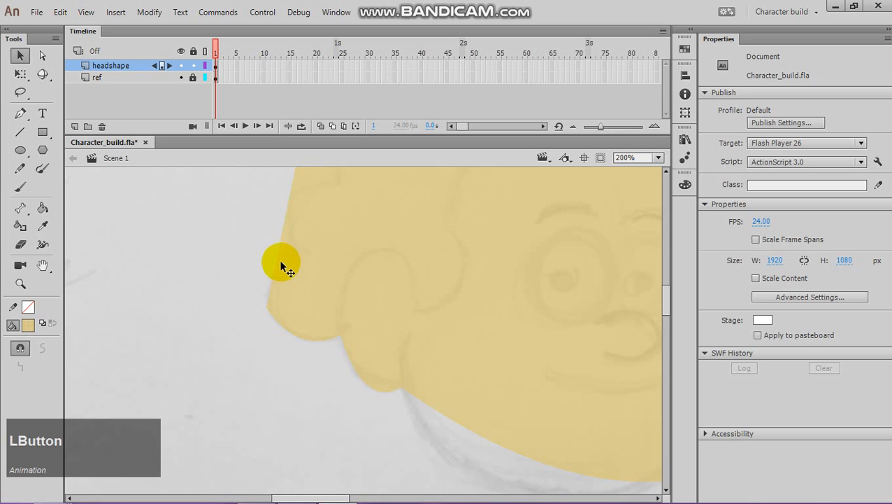
key(space)
drag(259, 286, 267, 315)
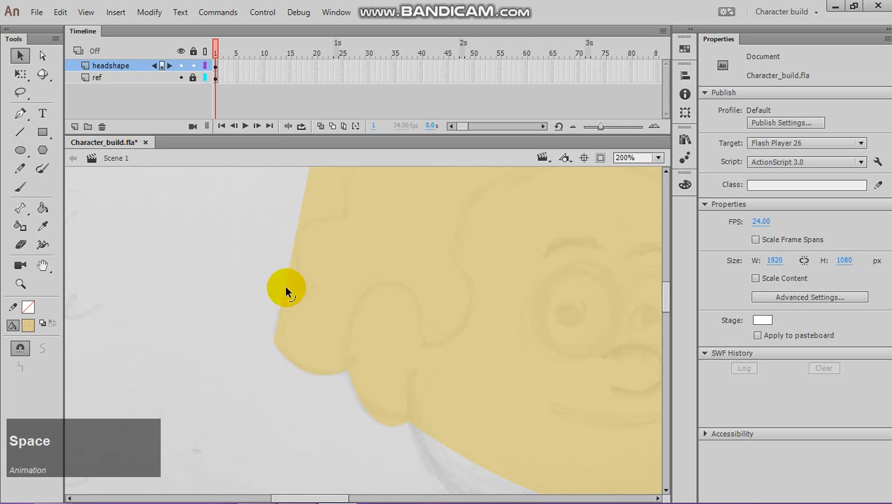
mouse_move(283, 298)
mouse_down()
mouse_move(305, 302)
mouse_move(294, 304)
mouse_up()
key(ctrl+z)
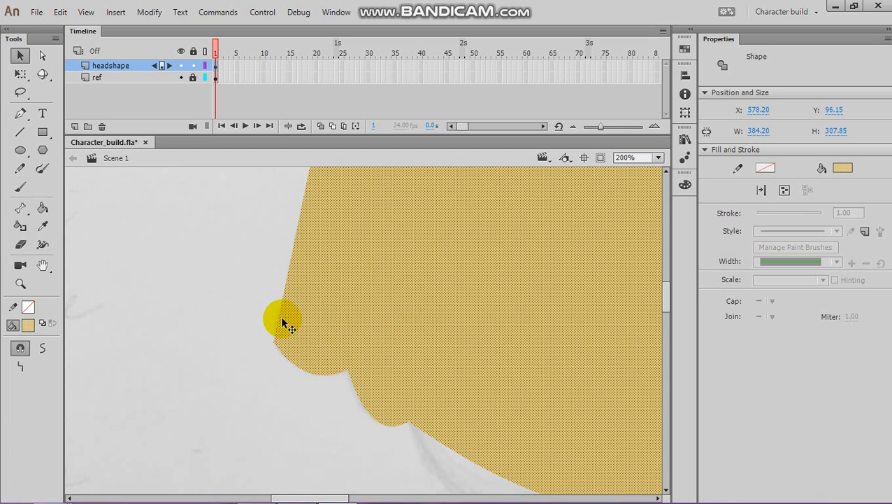
click(255, 290)
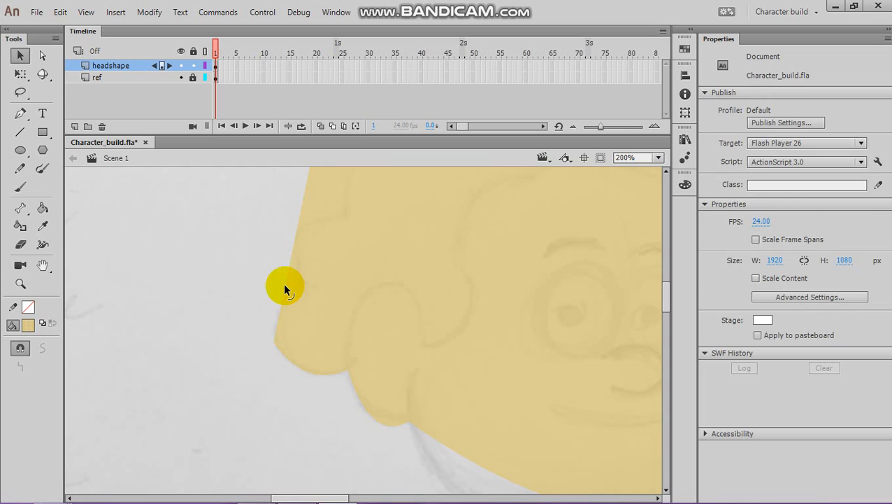
Add corners along the left edge and curve it around the lowest hair curl and the one above it
mouse_move(284, 289)
mouse_down()
mouse_move(322, 305)
mouse_move(308, 284)
mouse_move(294, 303)
mouse_move(285, 292)
mouse_up()
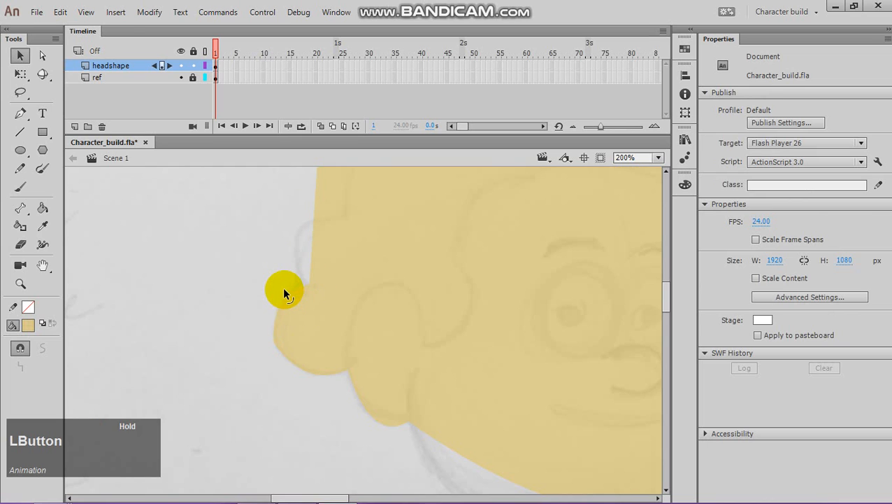
key(space)
drag(303, 234, 265, 356)
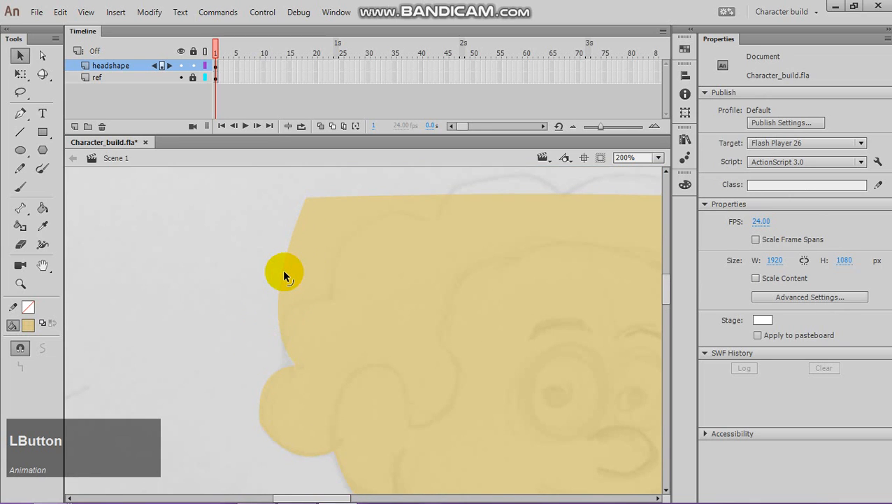
key(alt)
drag(286, 274, 285, 303)
Move the shape's top-left corner inward and round the edges to match the upper-left hair curl
key(space)
drag(376, 295, 217, 349)
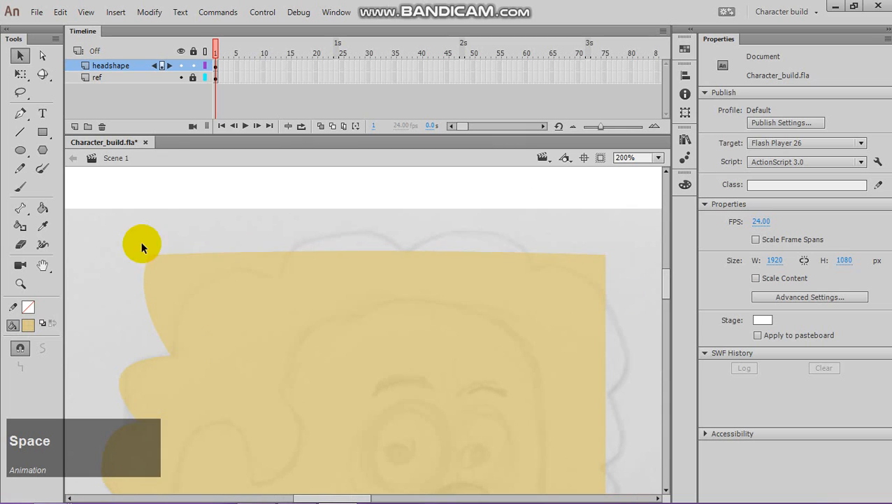
drag(149, 257, 187, 300)
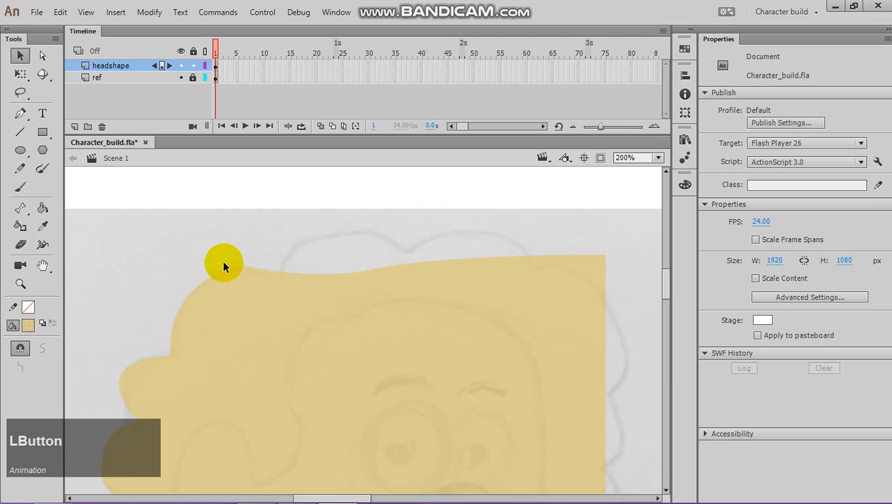
drag(255, 270, 256, 273)
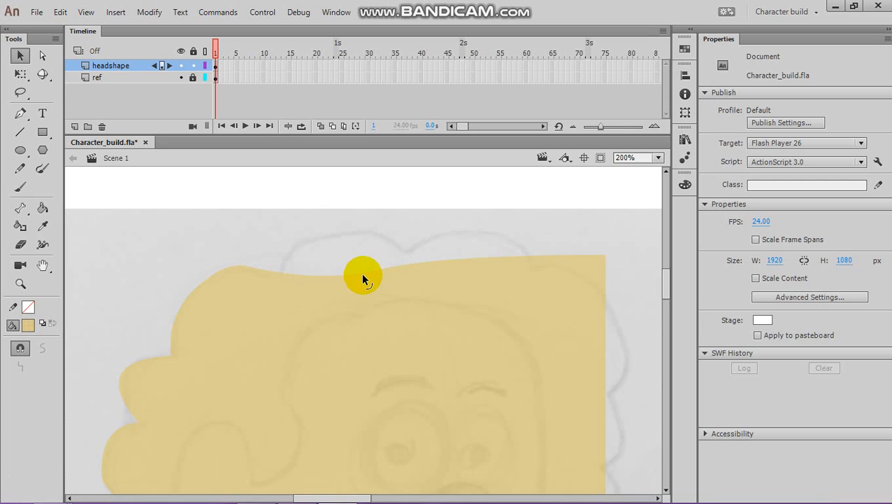
Pull a new corner up from the top edge and curve both sides to trace the hair curl left of the top centre
drag(352, 272, 339, 233)
drag(281, 270, 275, 279)
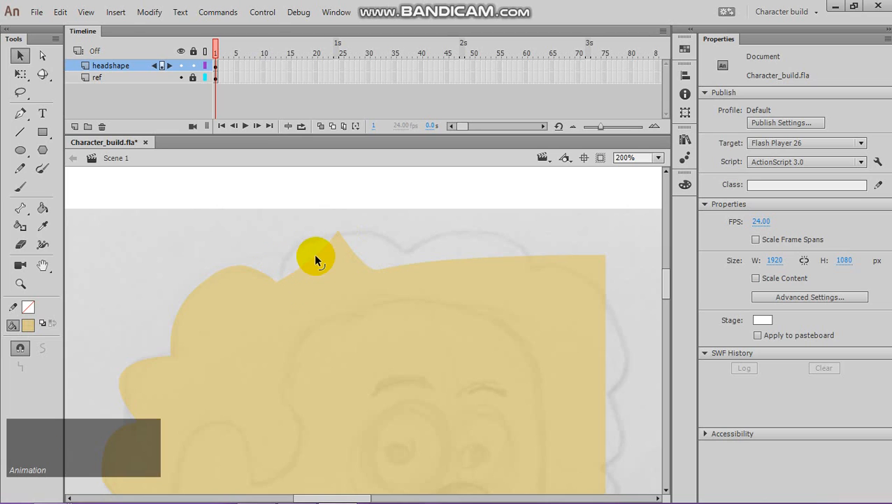
drag(314, 254, 290, 248)
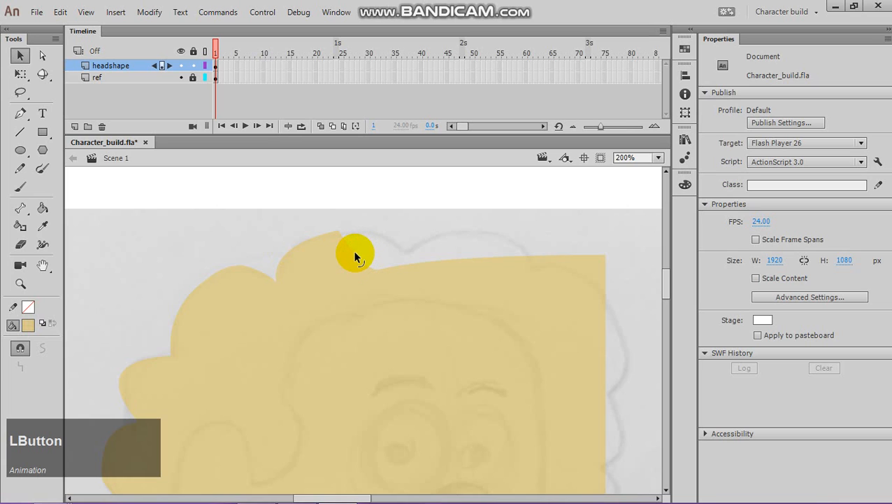
drag(355, 257, 372, 227)
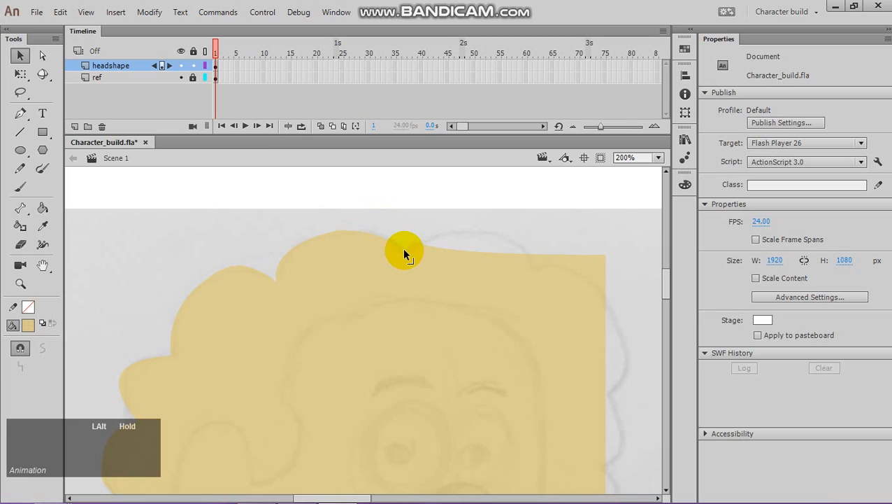
Curve the top edge around the hair curl right of the top centre, adding a corner where the next curl begins
drag(412, 243, 484, 237)
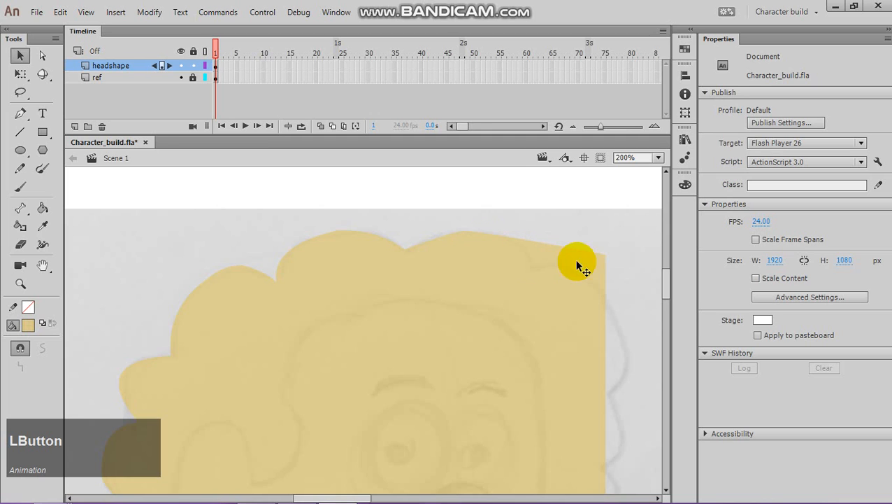
key(space)
drag(595, 265, 408, 226)
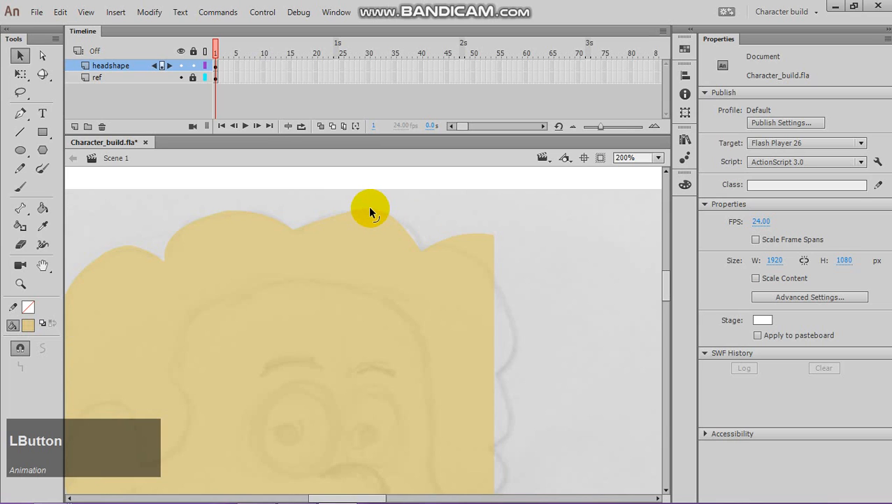
mouse_move(367, 206)
mouse_down()
mouse_move(357, 213)
mouse_move(407, 225)
mouse_move(415, 238)
mouse_up()
Move the shape's top-right corner inward, then pull a corner out of the right edge and round it to match the upper-right hair curl
drag(499, 288, 405, 237)
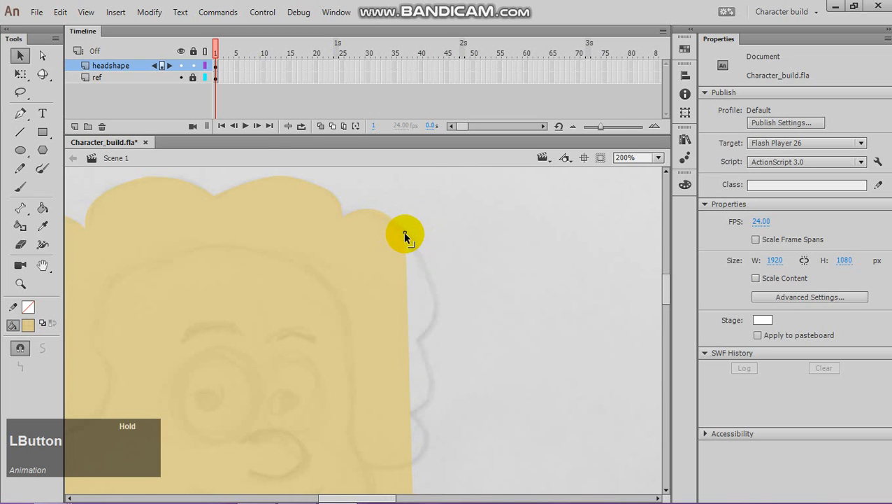
drag(424, 304, 408, 265)
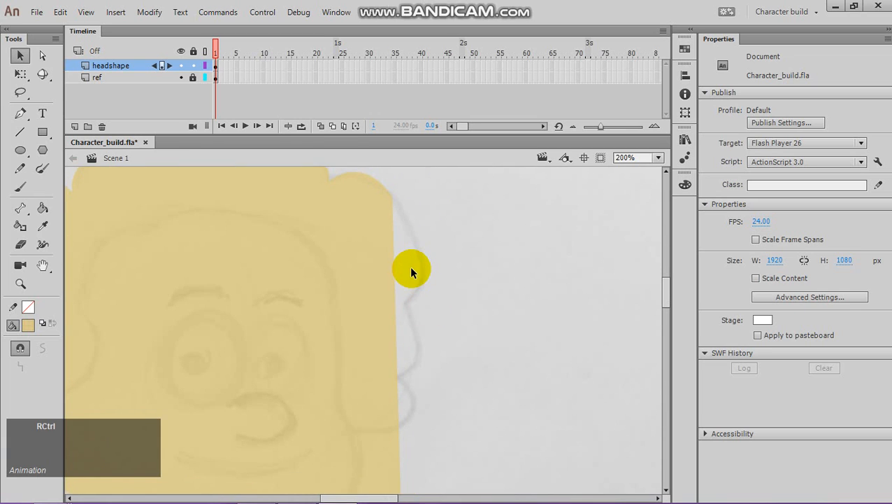
key(ctrl+minus)
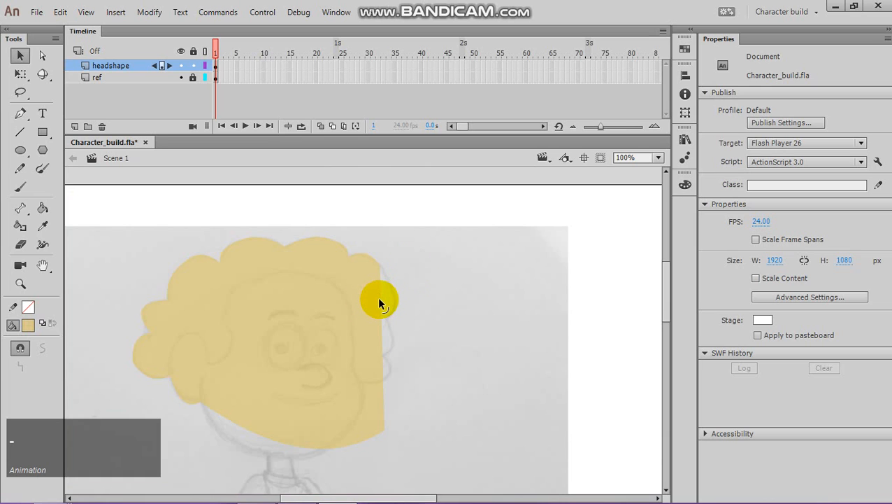
drag(379, 300, 396, 303)
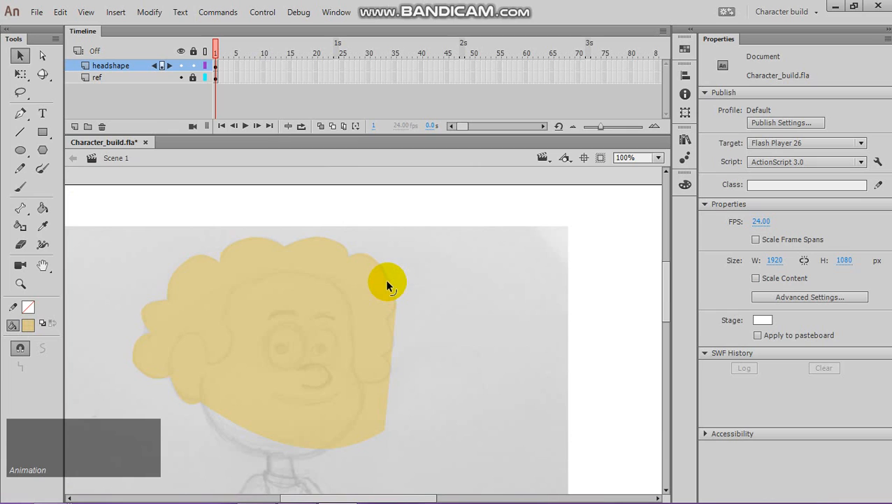
drag(387, 281, 390, 281)
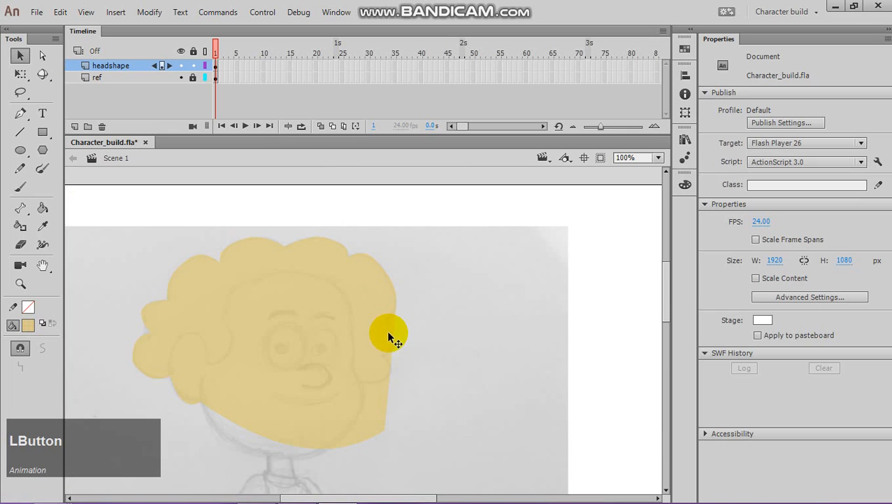
Add corners to the right edge below the upper-right curl and curve it around the middle hair curl on that side
key(alt)
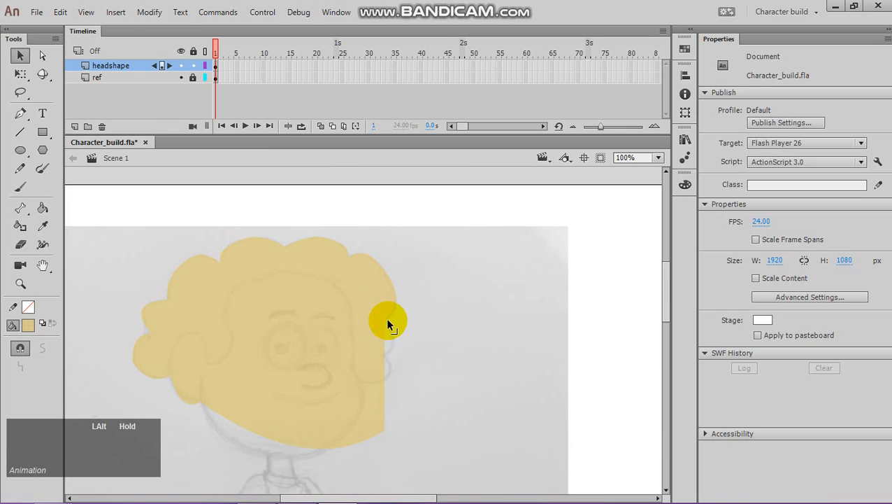
drag(383, 333, 390, 353)
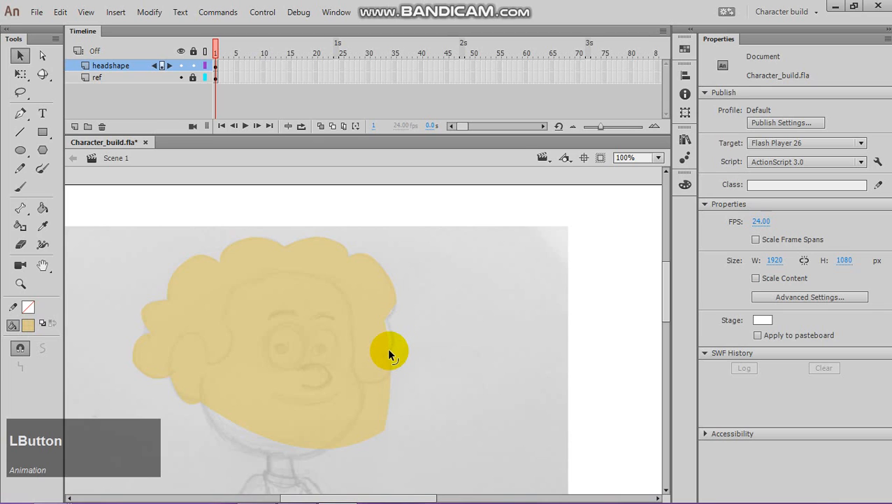
key(alt)
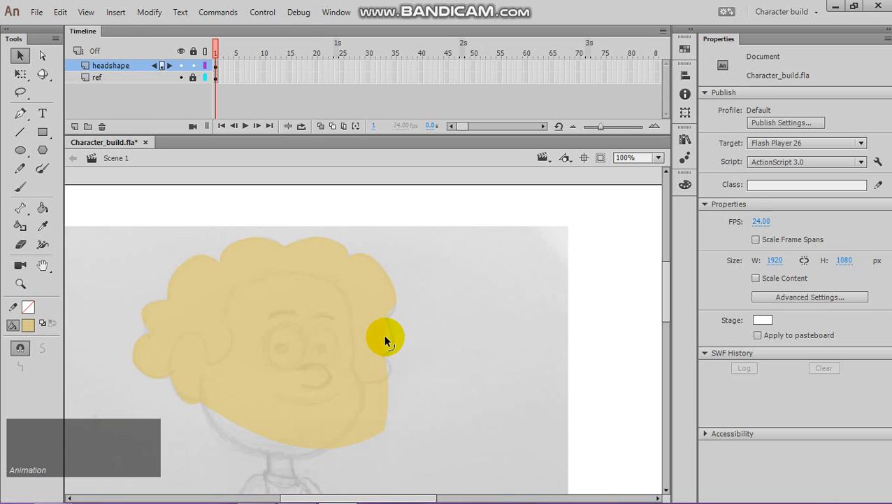
drag(385, 337, 389, 349)
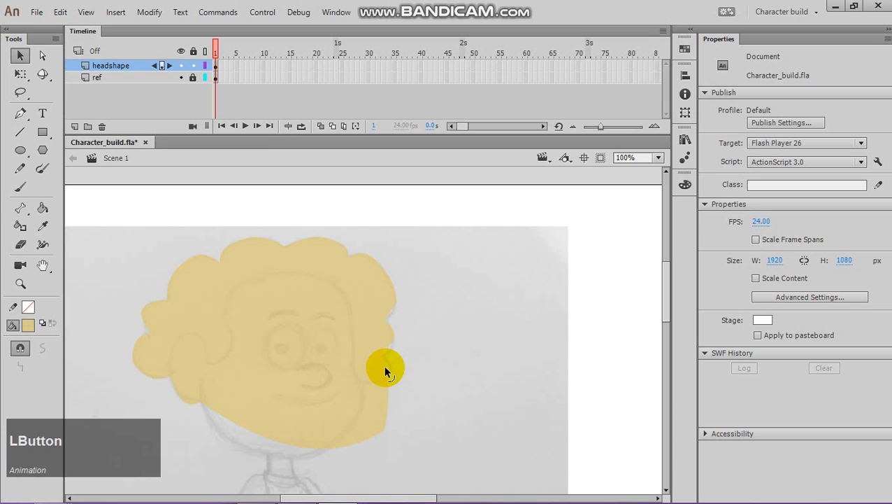
key(ctrl+equal)
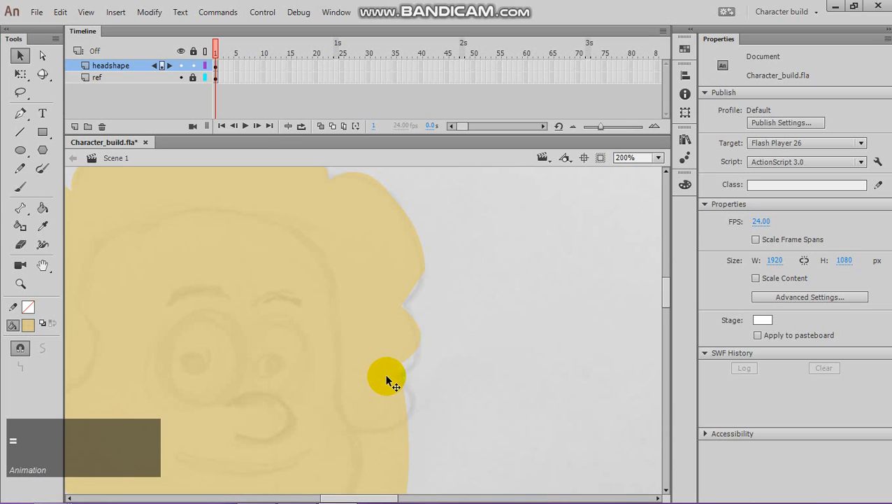
drag(409, 358, 401, 379)
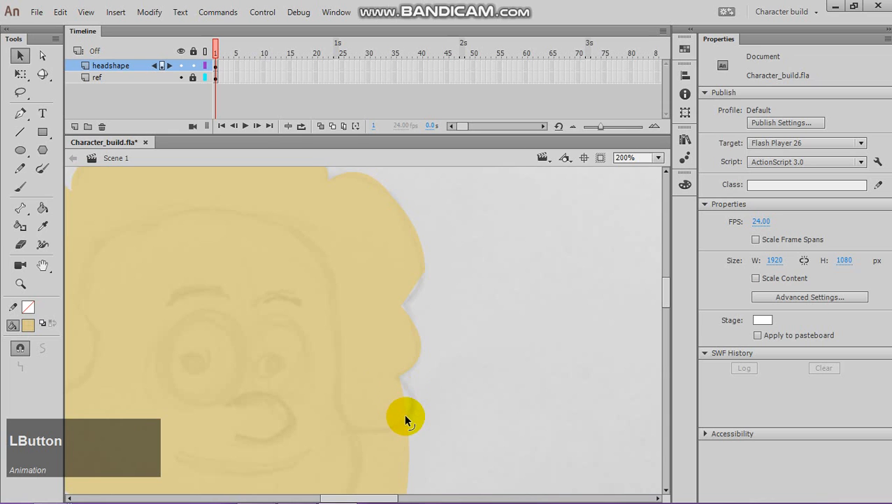
Curve the right edge outward and pull its lower end inward to trace the lowest hair curl beside the cheek
drag(404, 420, 417, 382)
click(422, 391)
drag(417, 444, 392, 422)
Move the shape's bottom-right corner in to the chin and curve the edges on both sides to trace the cheeks and jawline
key(space)
drag(392, 422, 494, 228)
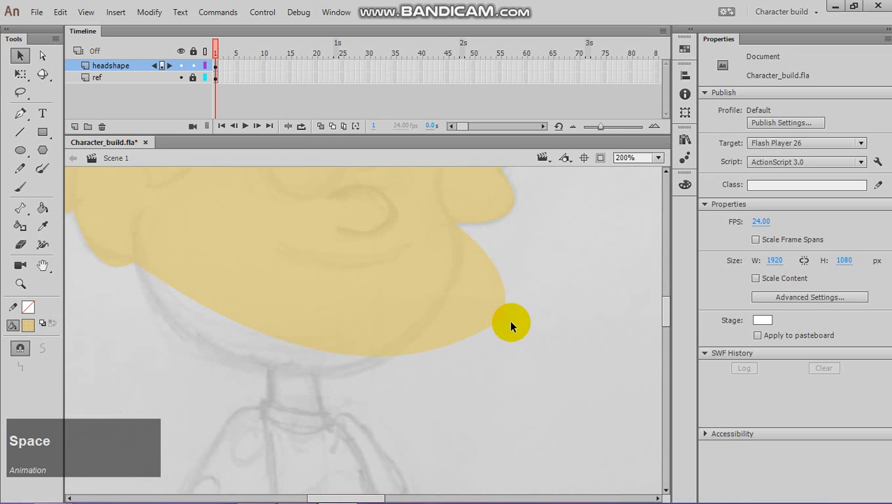
drag(505, 323, 384, 361)
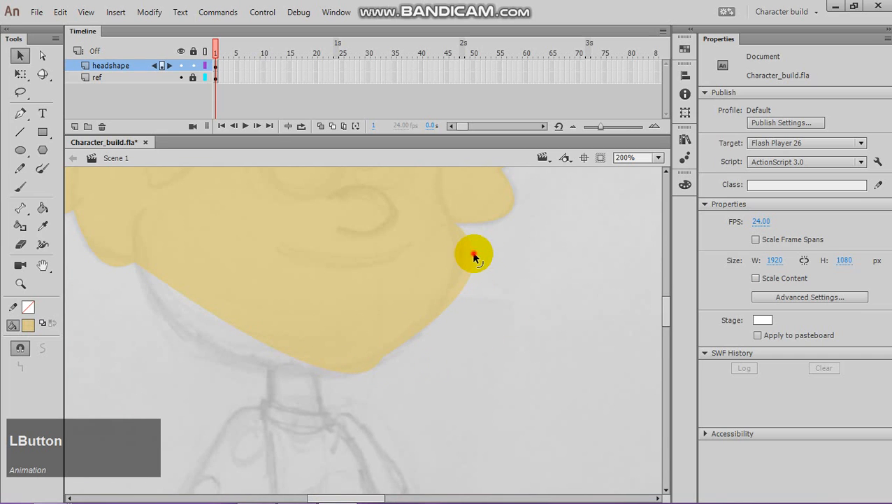
drag(474, 255, 456, 273)
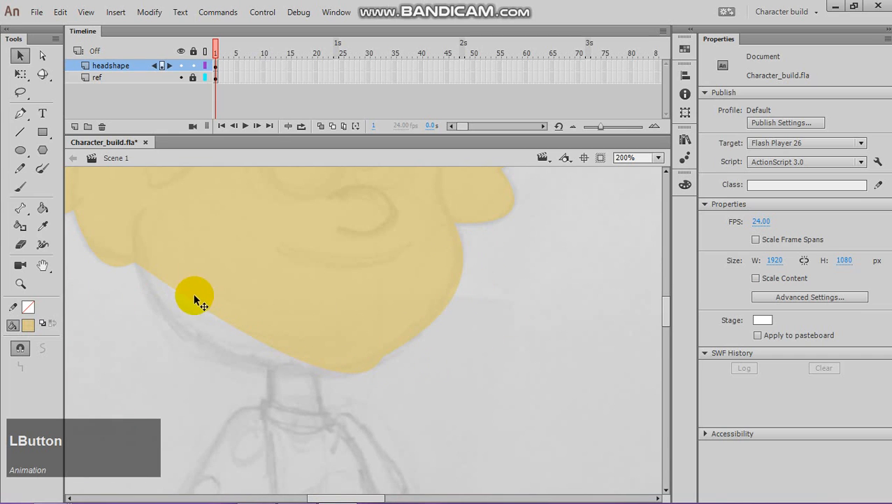
drag(197, 306, 124, 304)
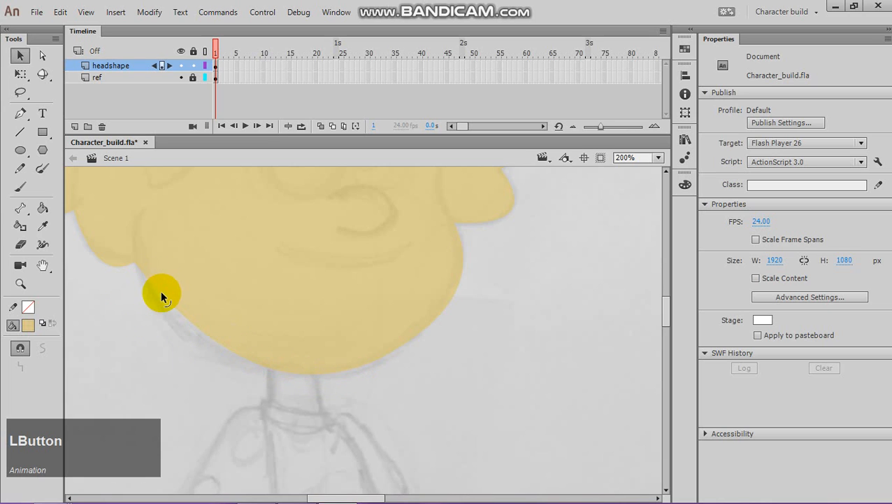
key(alt)
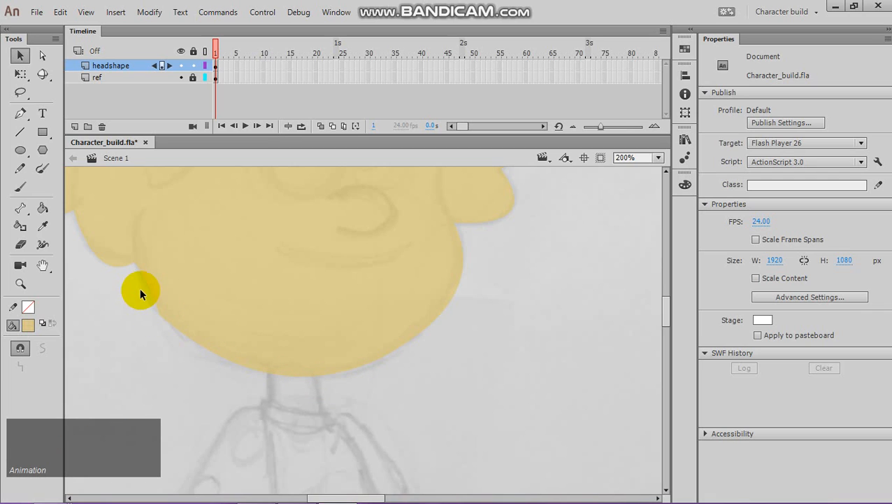
drag(145, 283, 143, 291)
scroll(226, 319, up, 5)
scroll(225, 319, down, 2)
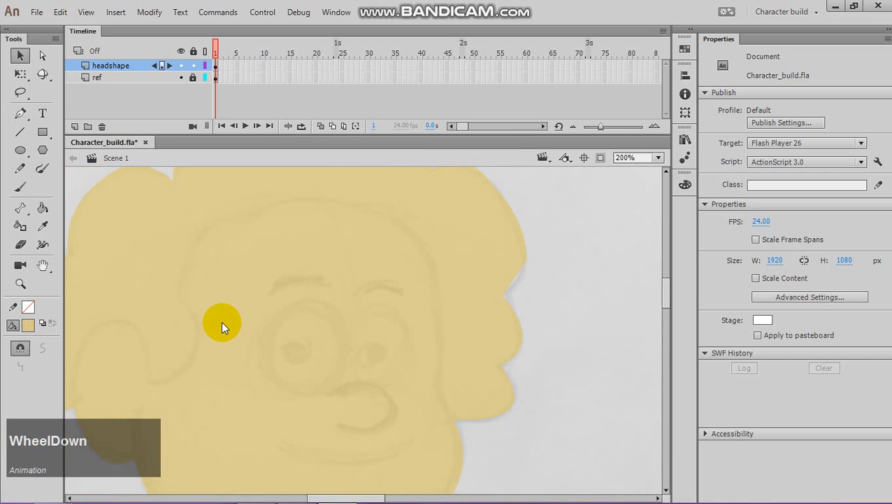
key(ctrl)
key(ctrl+minus)
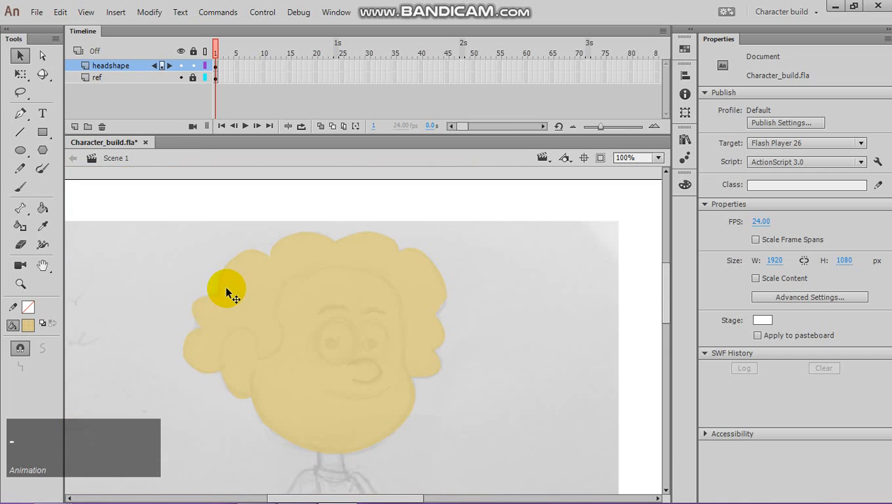